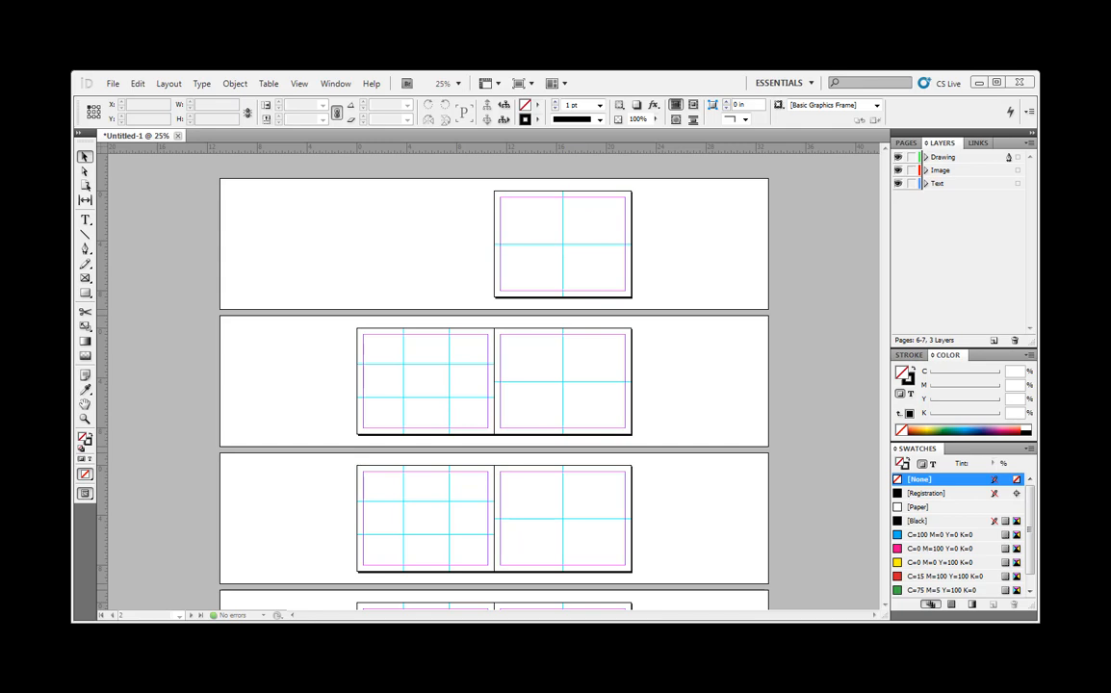
- Draw a rectangle frame about 6.96 × 5.10 in on the Image layer, from page 2's upper-left margin corner across the grid guides
{"action": "left_click", "coordinate": [957, 170]}
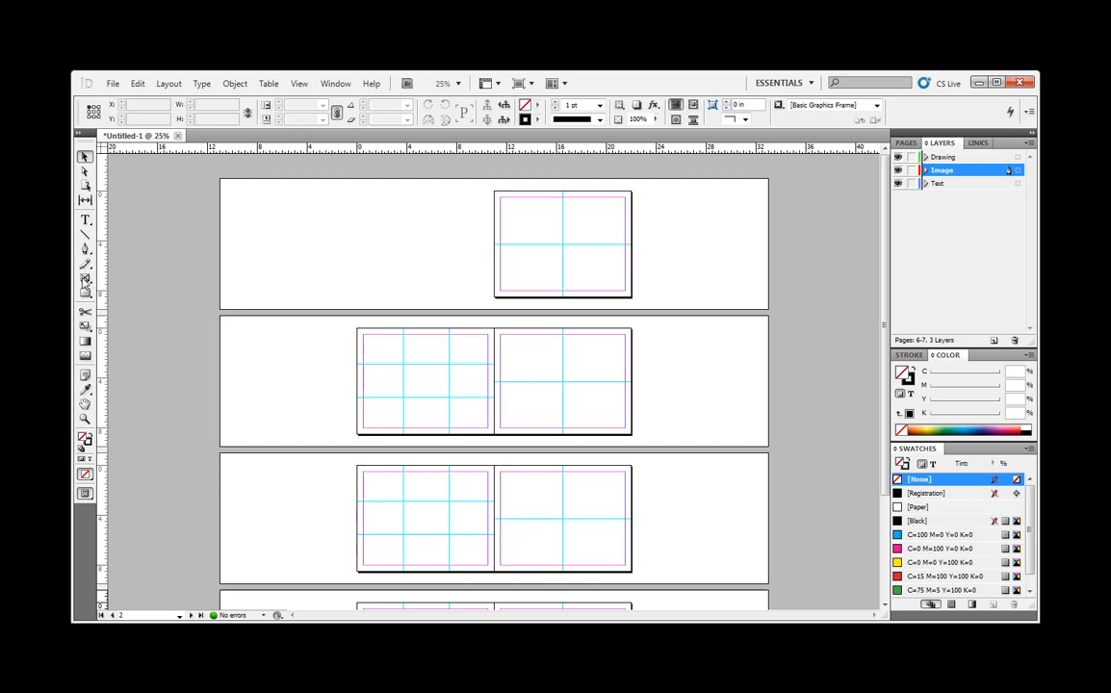
{"action": "left_click", "coordinate": [83, 280]}
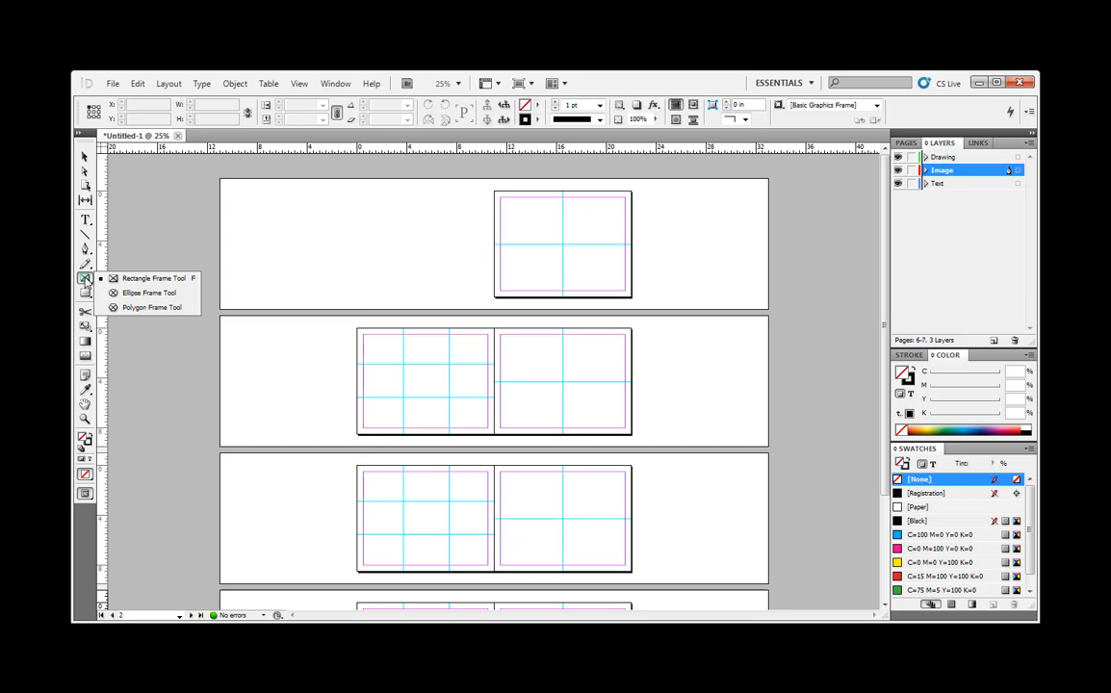
{"action": "left_click", "coordinate": [154, 280]}
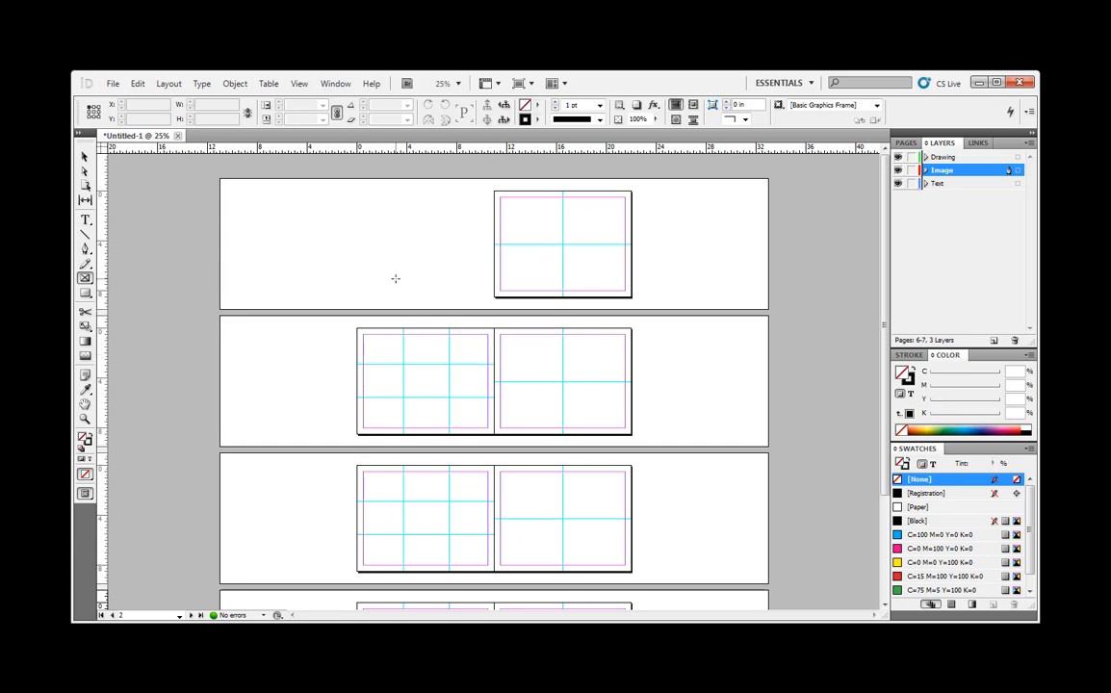
{"action": "key", "text": "ctrl+equal"}
{"action": "key", "text": "ctrl+equal"}
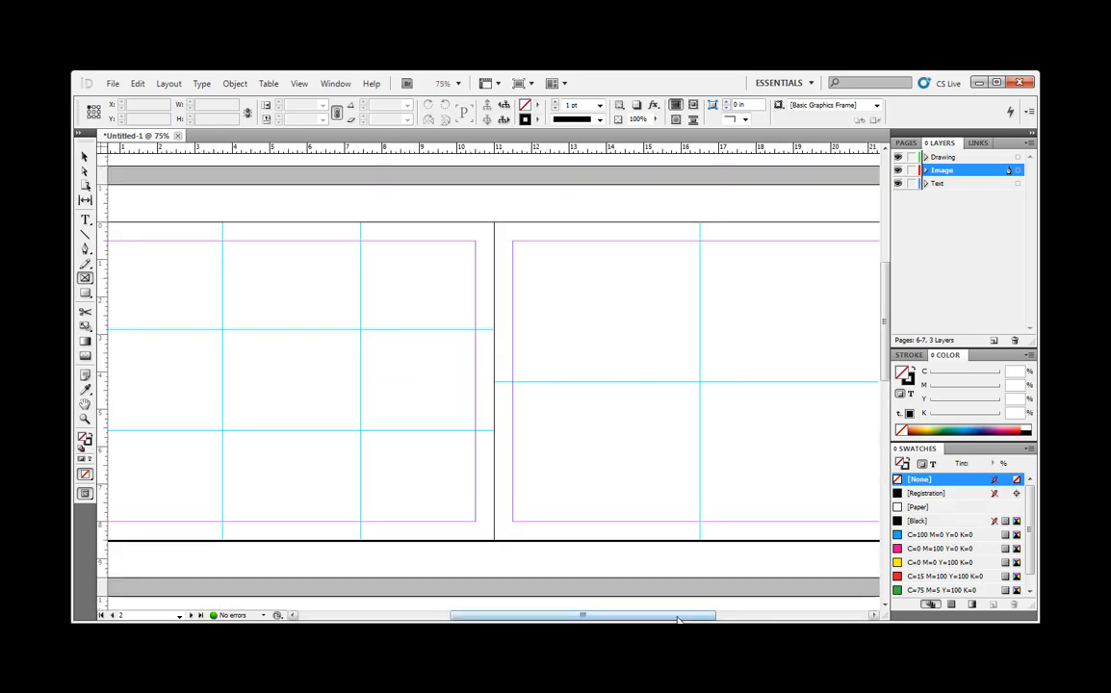
{"action": "left_click_drag", "start_coordinate": [678, 616], "coordinate": [648, 616]}
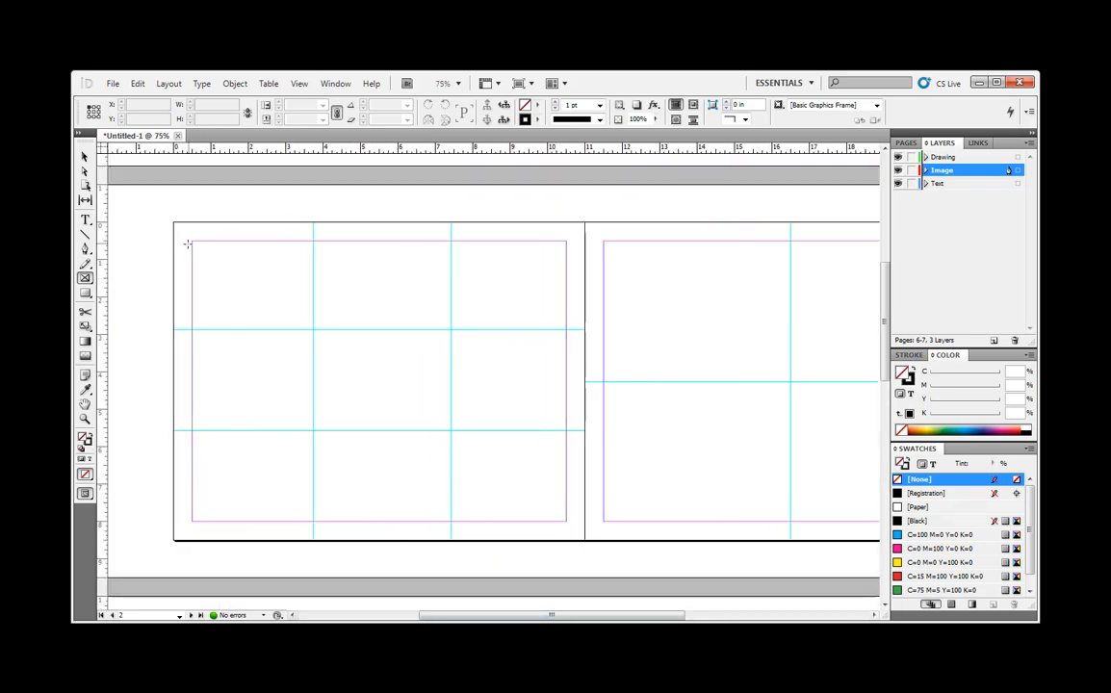
{"action": "left_click_drag", "start_coordinate": [192, 240], "coordinate": [450, 430]}
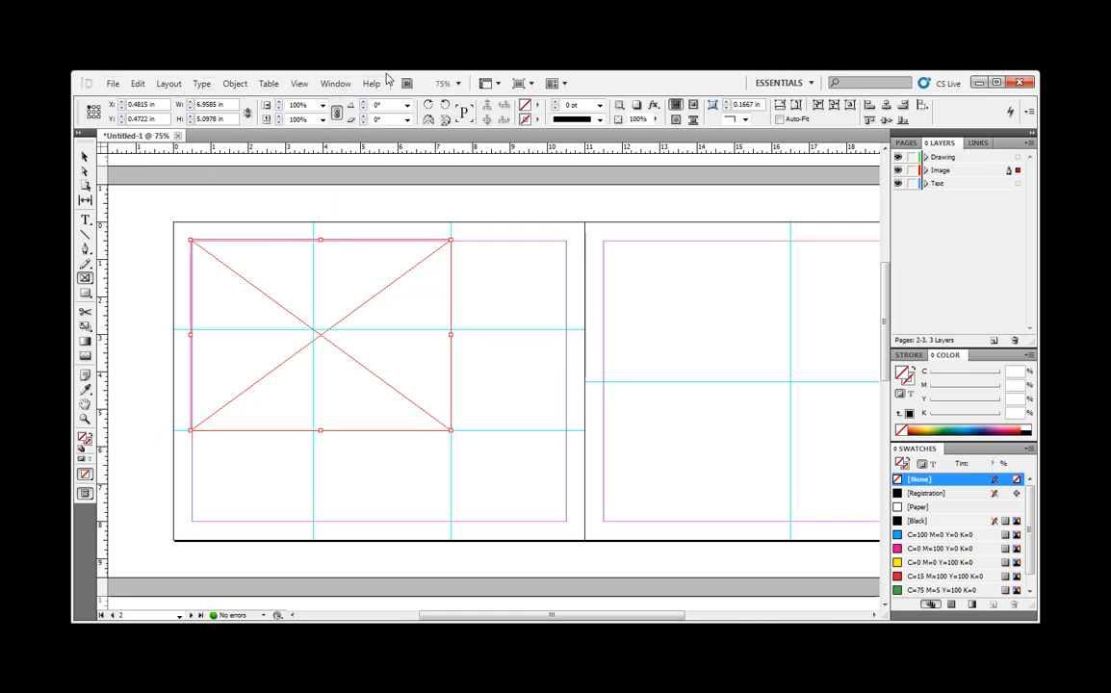
{"action": "key", "text": "ctrl+d"}
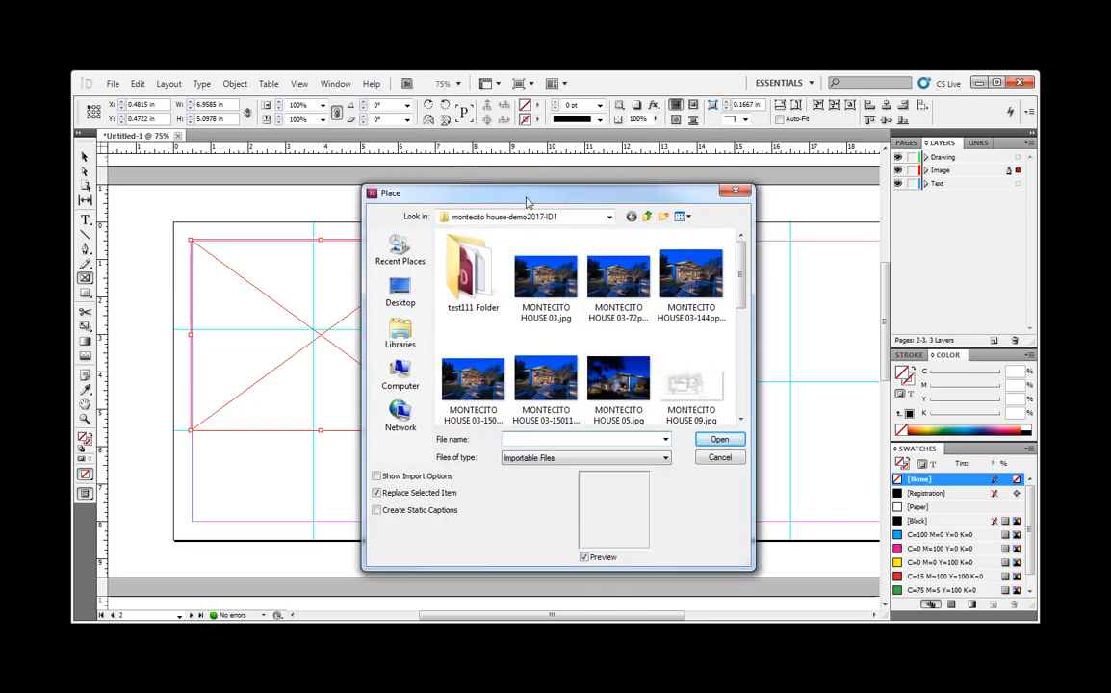
{"action": "left_click_drag", "start_coordinate": [528, 203], "coordinate": [529, 164]}
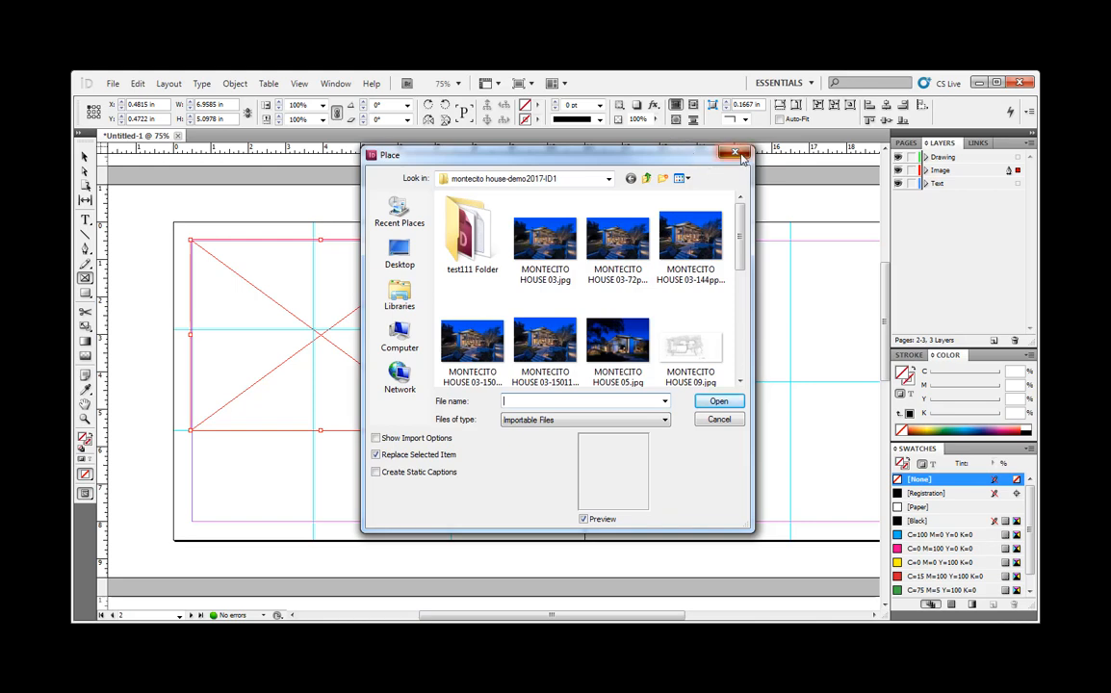
{"action": "key", "text": "Escape"}
- Place MONTECITO HOUSE 03-72ppi14x9.jpg from the montecito house-demo2017-ID3 desktop folder into the selected frame
{"action": "left_click", "coordinate": [115, 86]}
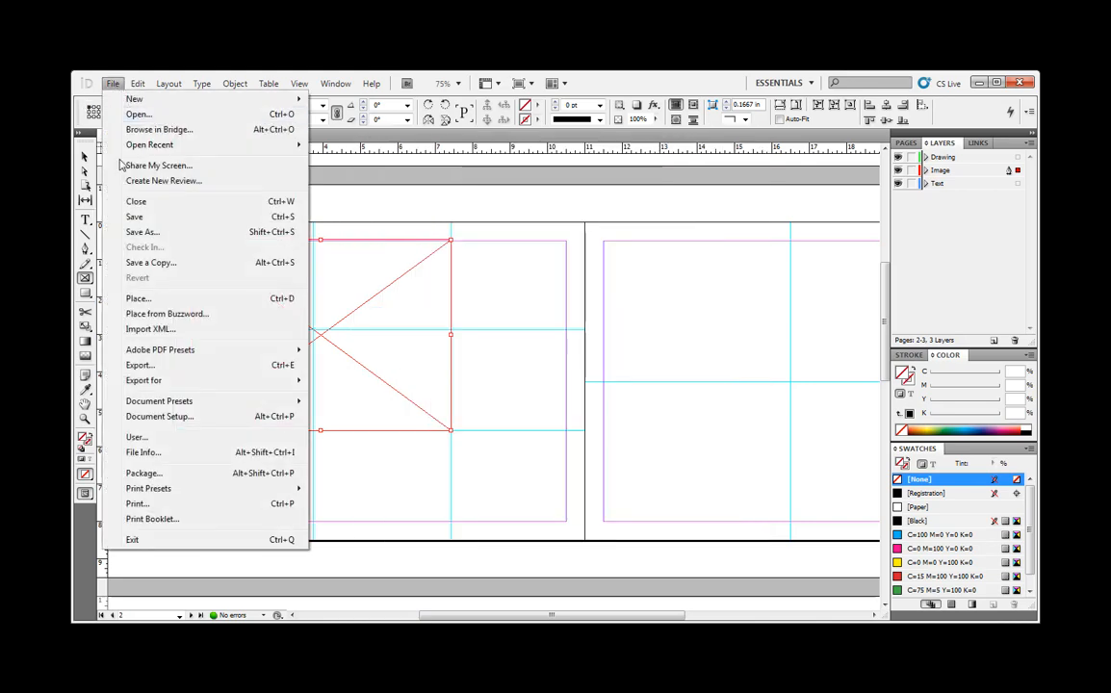
{"action": "left_click", "coordinate": [135, 270]}
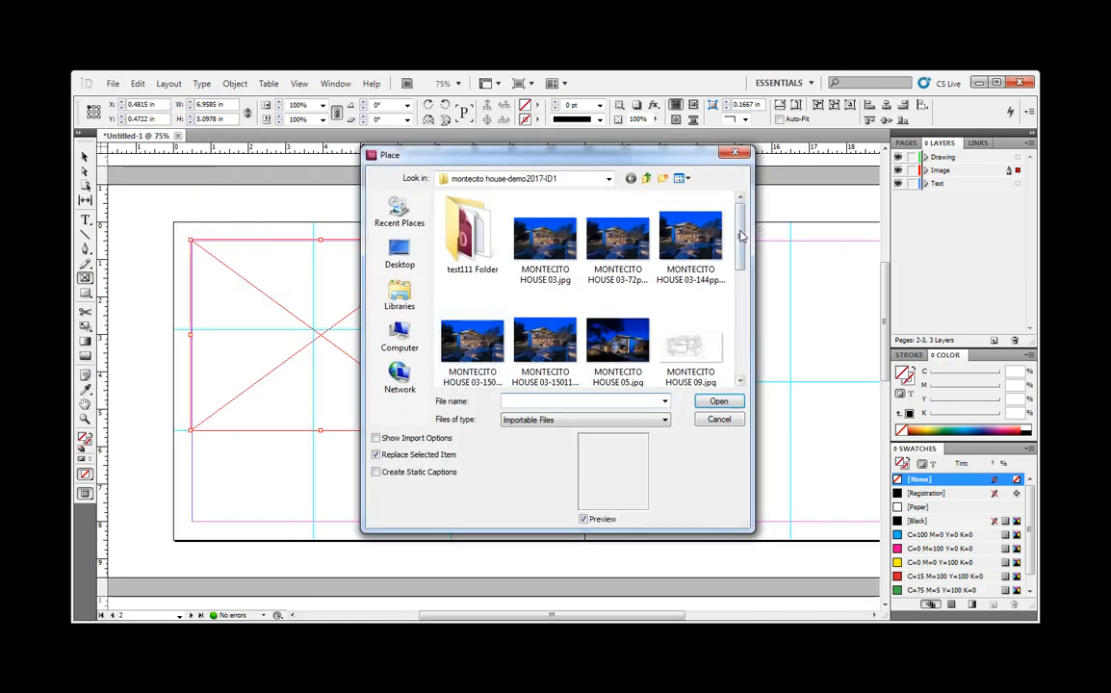
{"action": "left_click", "coordinate": [647, 179]}
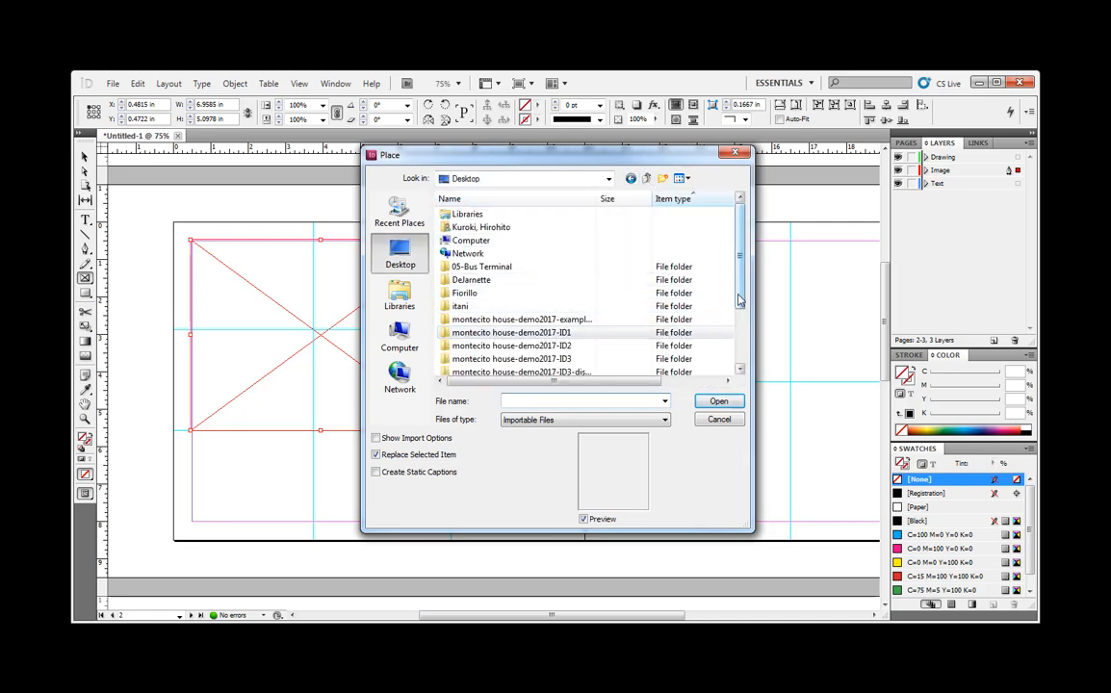
{"action": "left_click_drag", "start_coordinate": [739, 299], "coordinate": [736, 318]}
{"action": "left_click", "coordinate": [564, 332]}
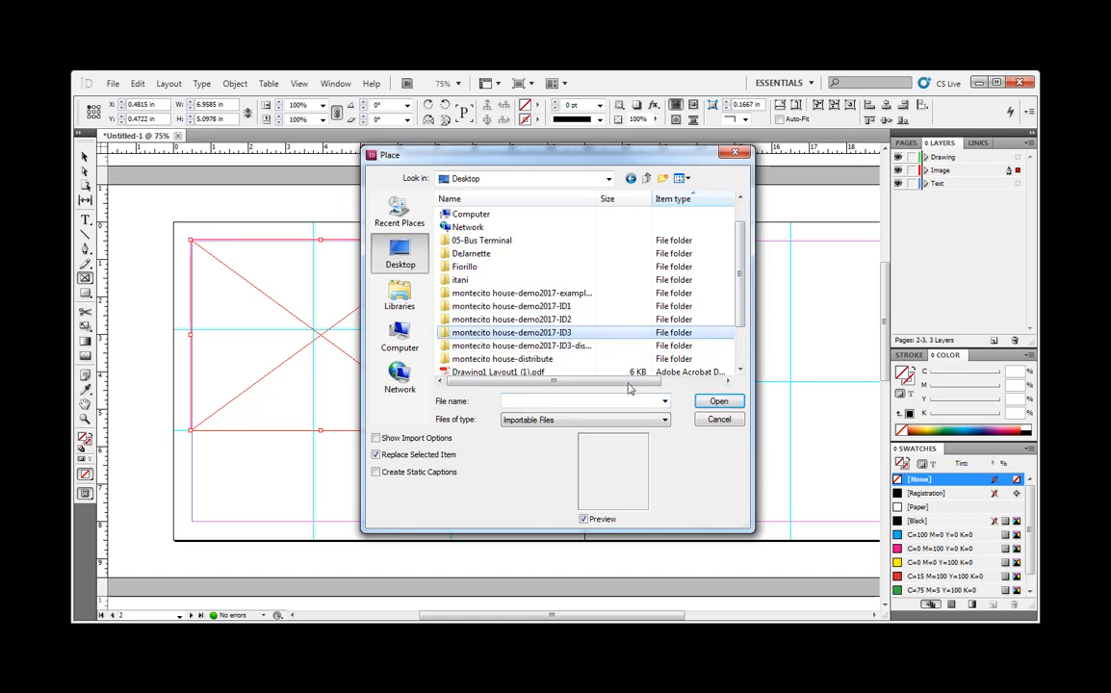
{"action": "double_click", "coordinate": [505, 332]}
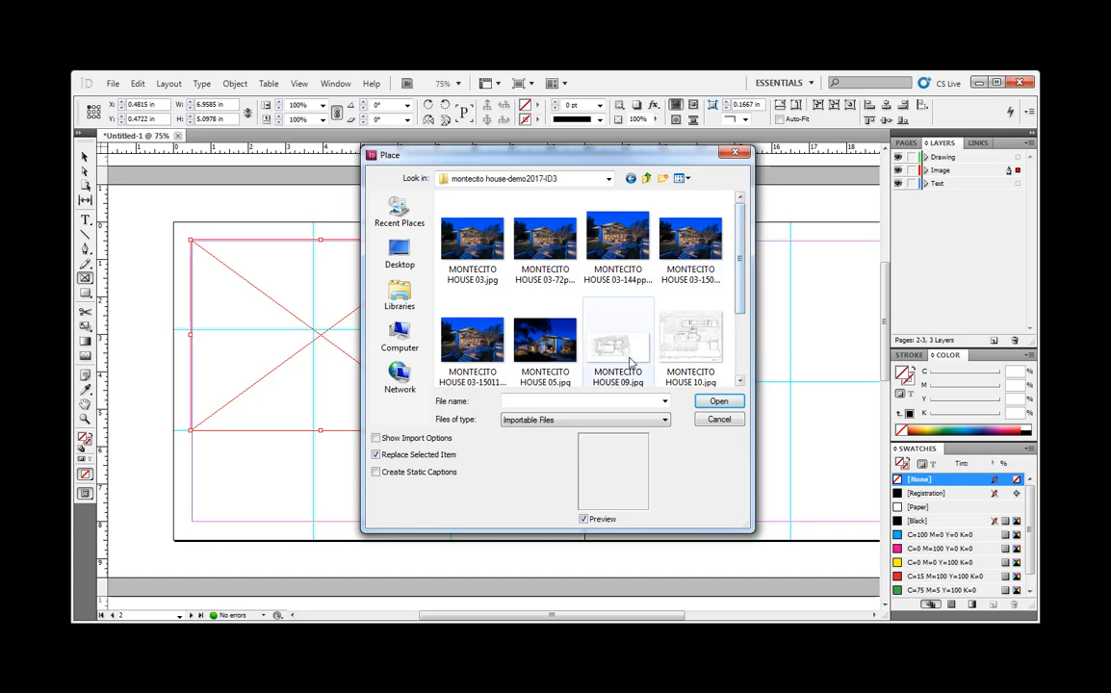
{"action": "left_click", "coordinate": [548, 238]}
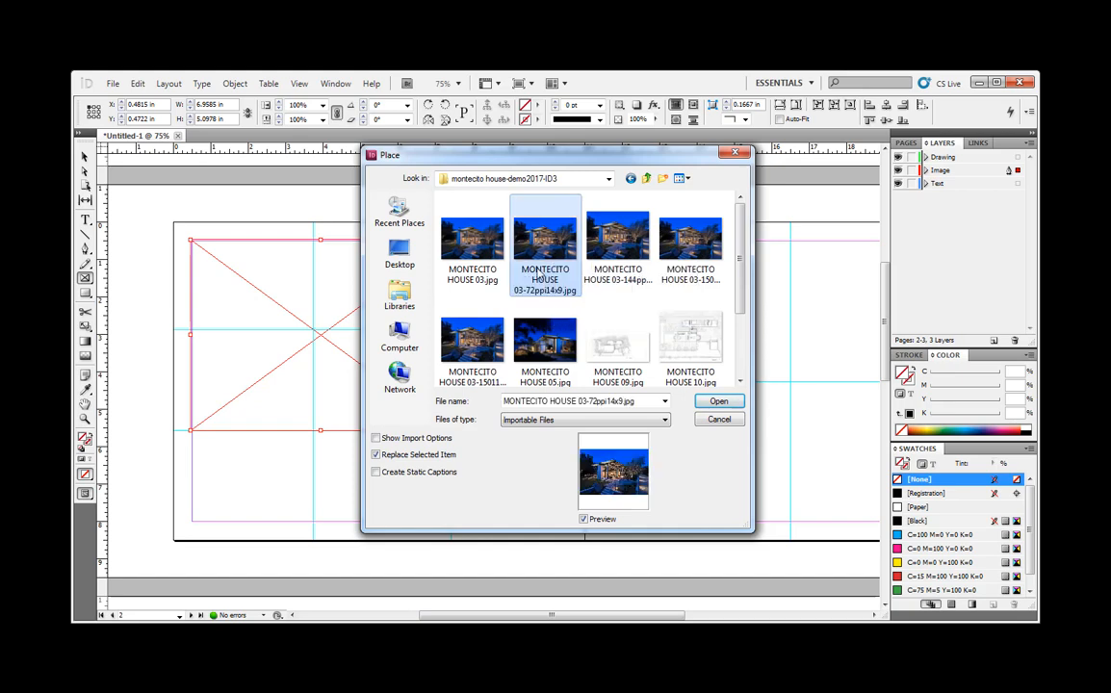
{"action": "left_click", "coordinate": [730, 401]}
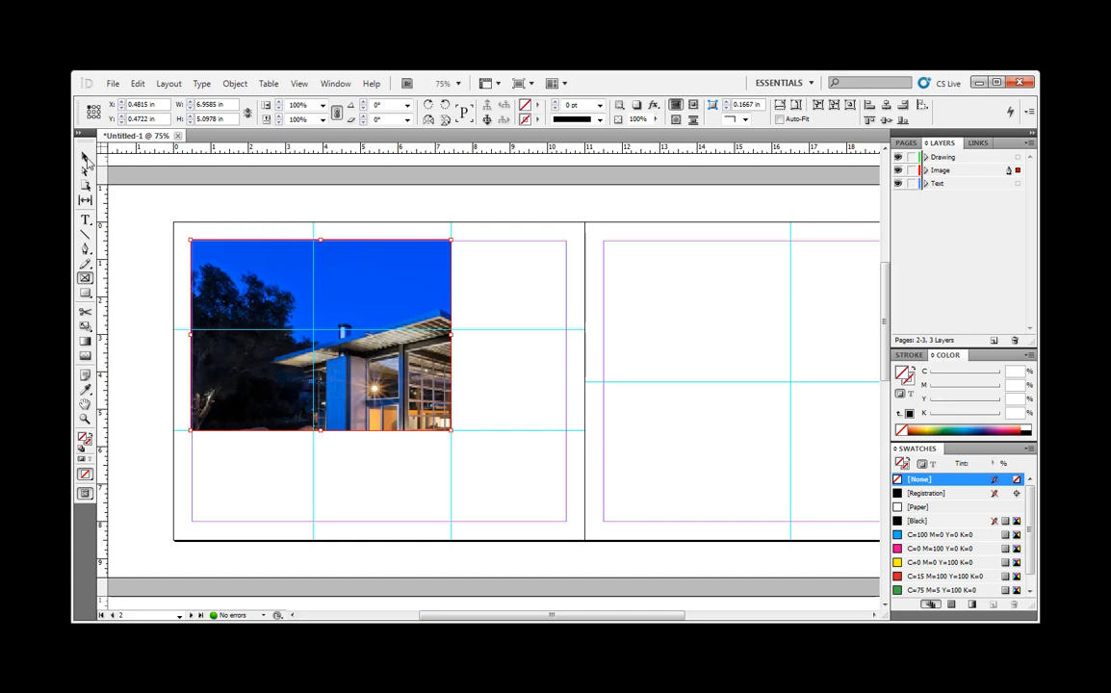
- Enlarge the image frame to about 13.89 × 9.06 in so it encloses the whole photo
{"action": "left_click", "coordinate": [84, 156]}
{"action": "left_click_drag", "start_coordinate": [452, 433], "coordinate": [721, 586]}
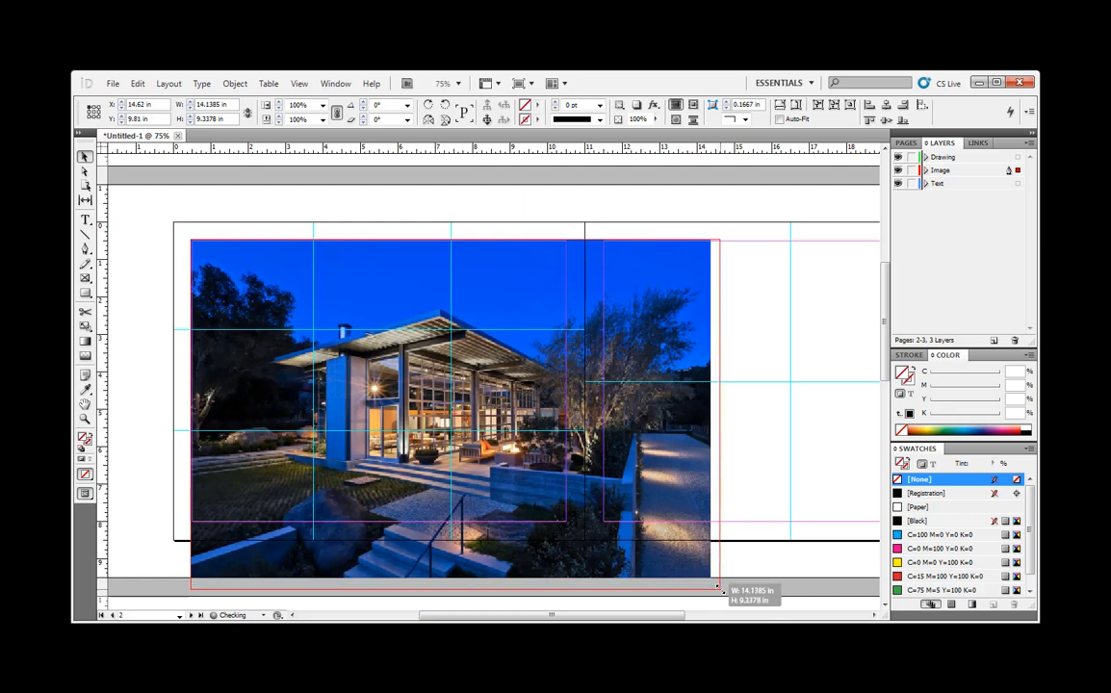
{"action": "scroll", "coordinate": [766, 481], "scroll_direction": "down", "scroll_amount": 3}
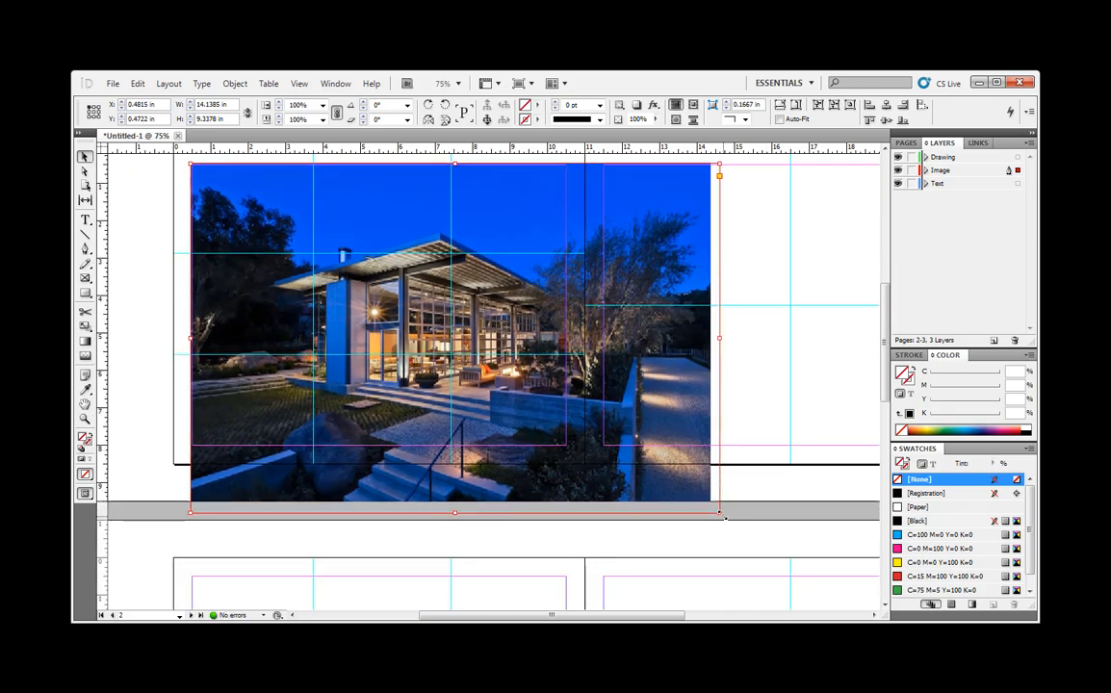
{"action": "left_click_drag", "start_coordinate": [719, 512], "coordinate": [710, 502]}
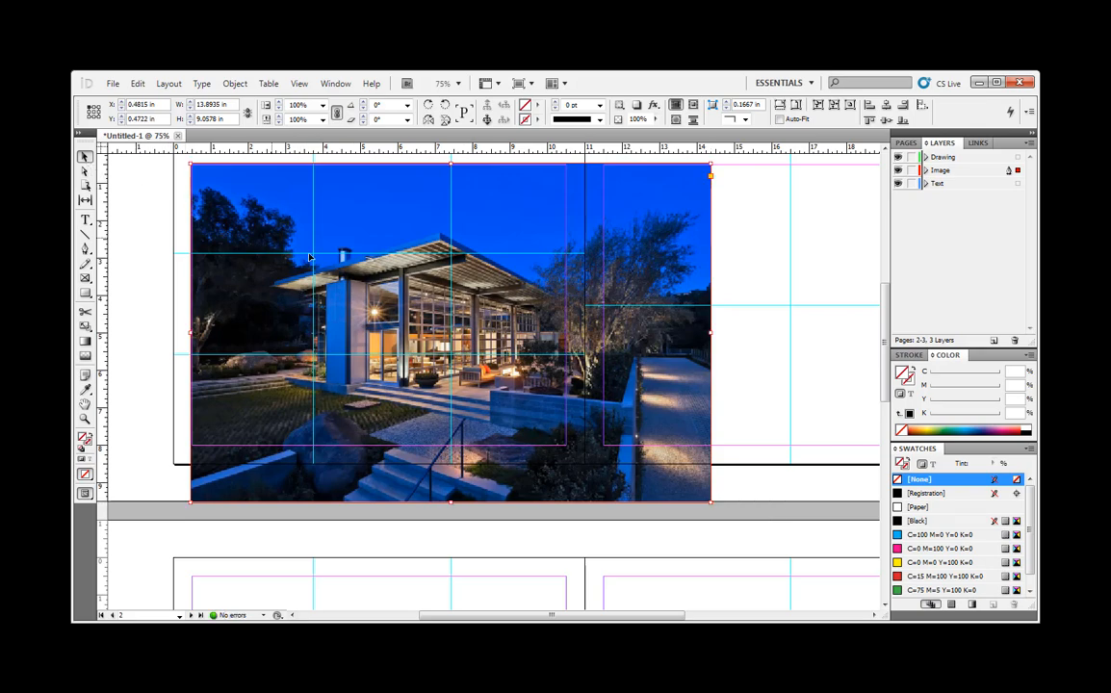
- Move the framed photo so it overlaps page 2's outer edges, at about X -0.82 in, Y -0.28 in, and deselect it
{"action": "mouse_move", "coordinate": [394, 275]}
{"action": "left_mouse_down"}
{"action": "mouse_move", "coordinate": [397, 301]}
{"action": "mouse_move", "coordinate": [382, 302]}
{"action": "mouse_move", "coordinate": [383, 274]}
{"action": "left_mouse_up"}
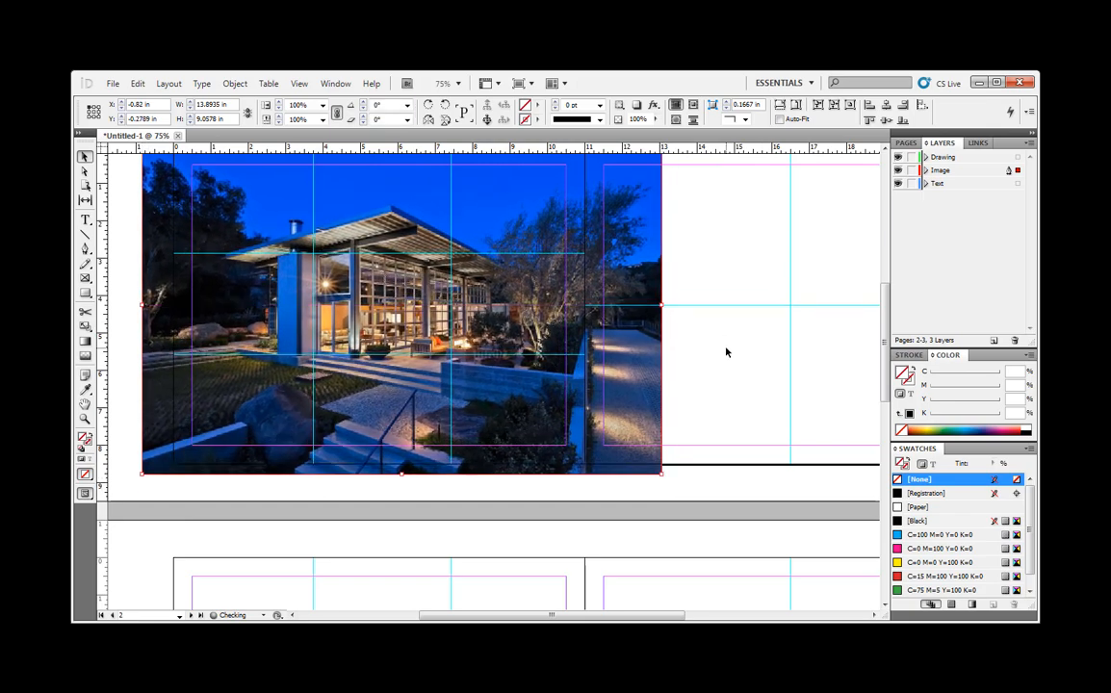
{"action": "left_click", "coordinate": [703, 391]}
{"action": "scroll", "coordinate": [702, 392], "scroll_direction": "down", "scroll_amount": 2}
{"action": "scroll", "coordinate": [702, 392], "scroll_direction": "up", "scroll_amount": 3}
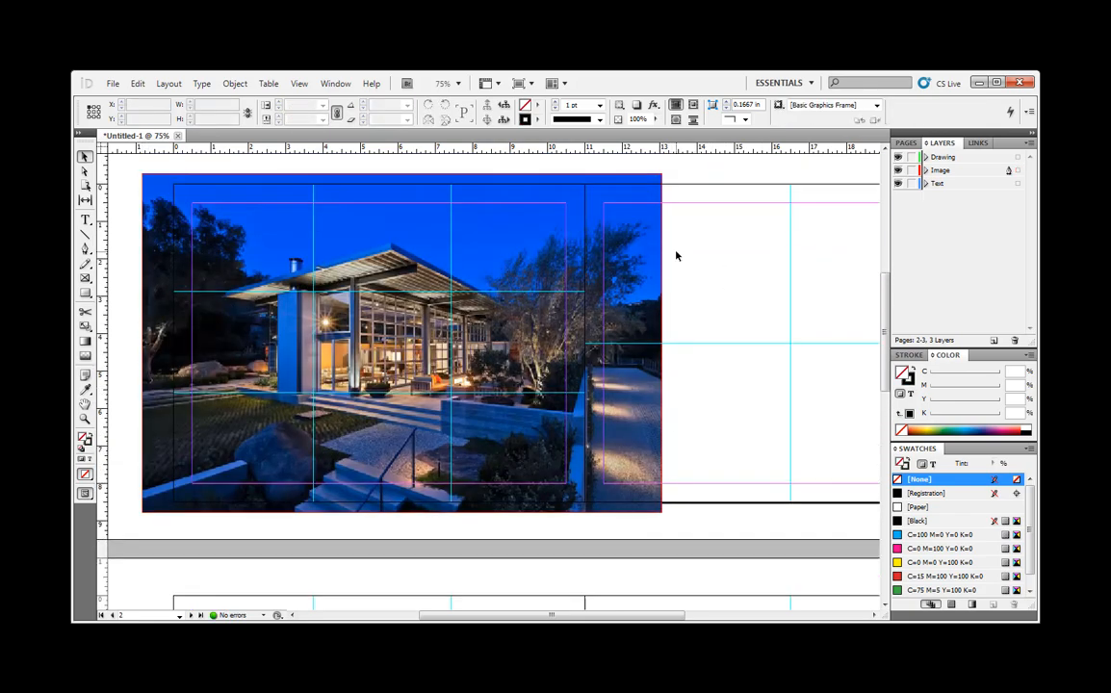
- Crop the photo's frame to the edges of page 2, starting at X 0, Y 0 and about 10.96 × 8.59 in
{"action": "left_click", "coordinate": [662, 179]}
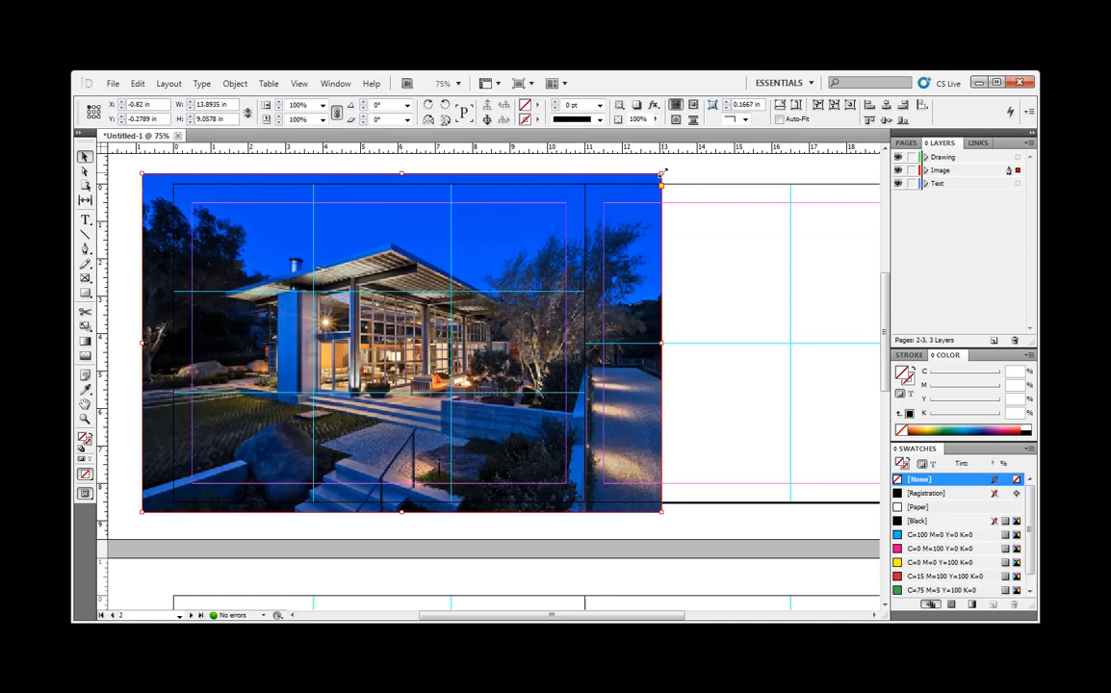
{"action": "left_click_drag", "start_coordinate": [663, 173], "coordinate": [549, 208]}
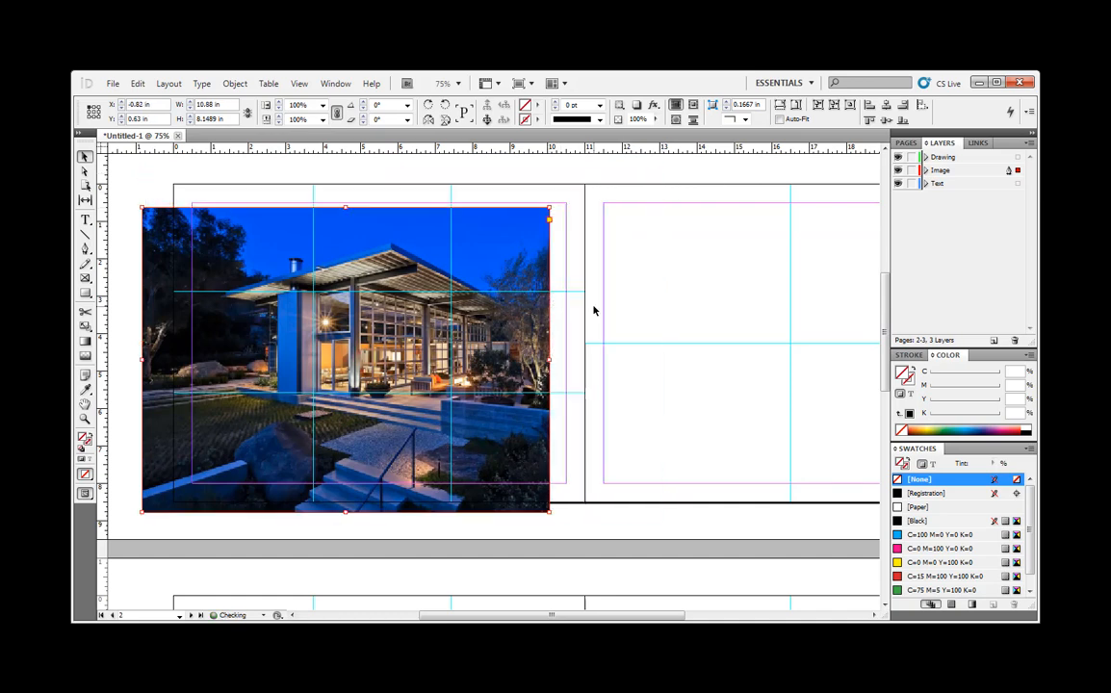
{"action": "left_click_drag", "start_coordinate": [140, 514], "coordinate": [213, 471]}
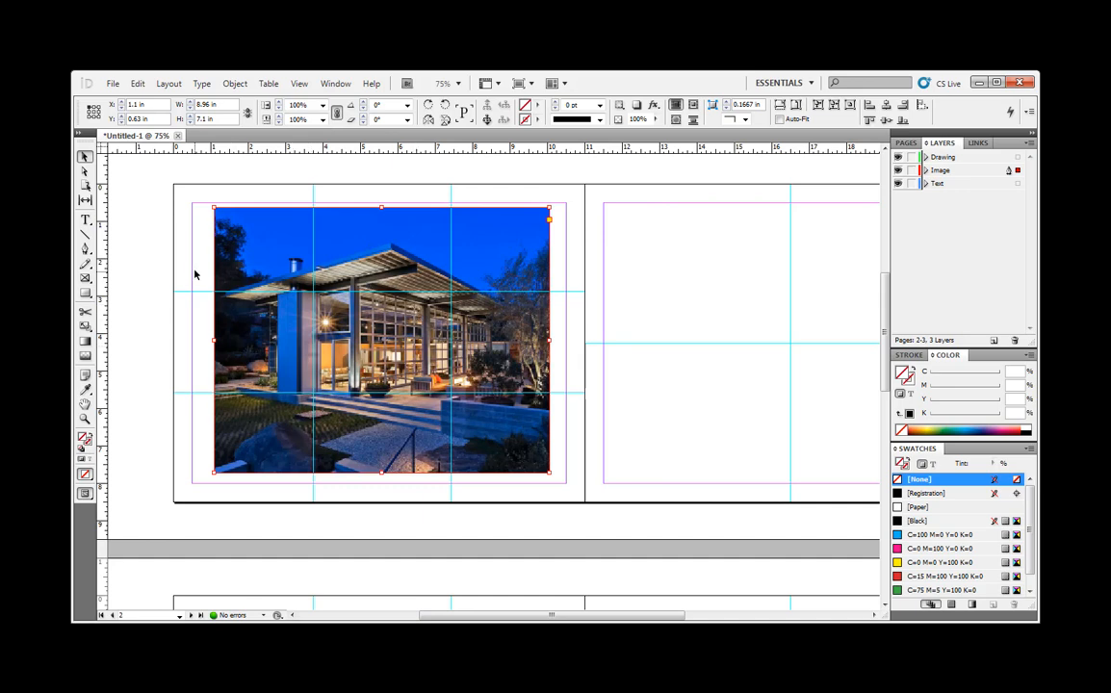
{"action": "left_click_drag", "start_coordinate": [212, 206], "coordinate": [173, 183]}
{"action": "left_click_drag", "start_coordinate": [549, 475], "coordinate": [583, 504]}
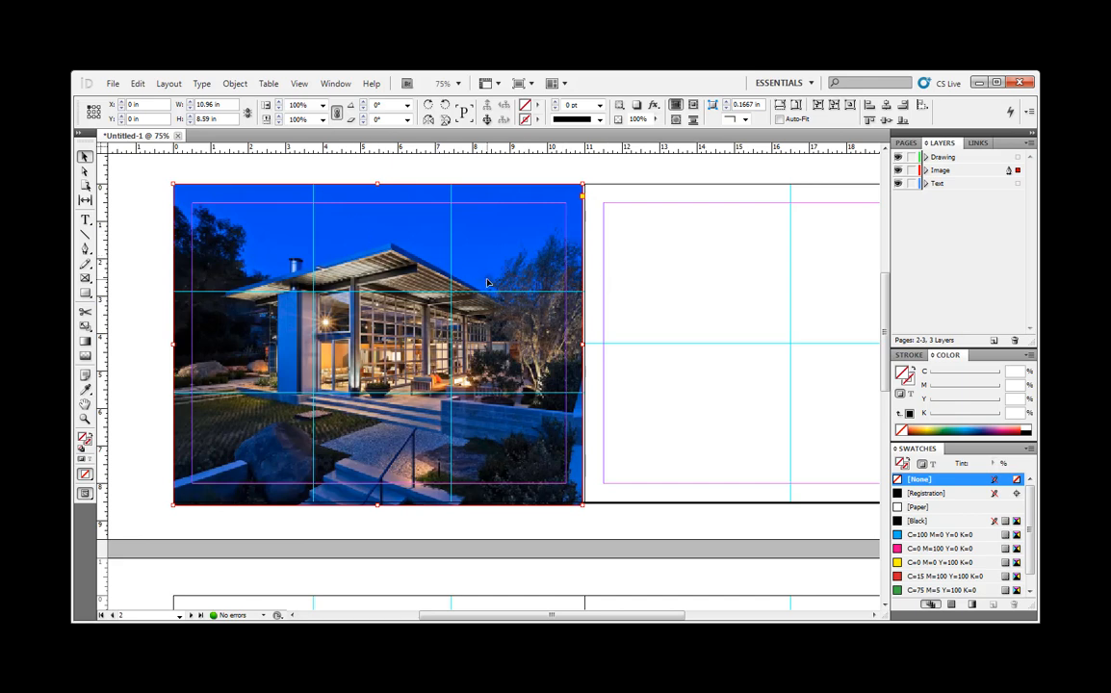
- Draw a rectangle frame about 10.04 × 7.55 in on the Image layer, filling the margin area of page 4
{"action": "scroll", "coordinate": [448, 294], "scroll_direction": "down", "scroll_amount": 4}
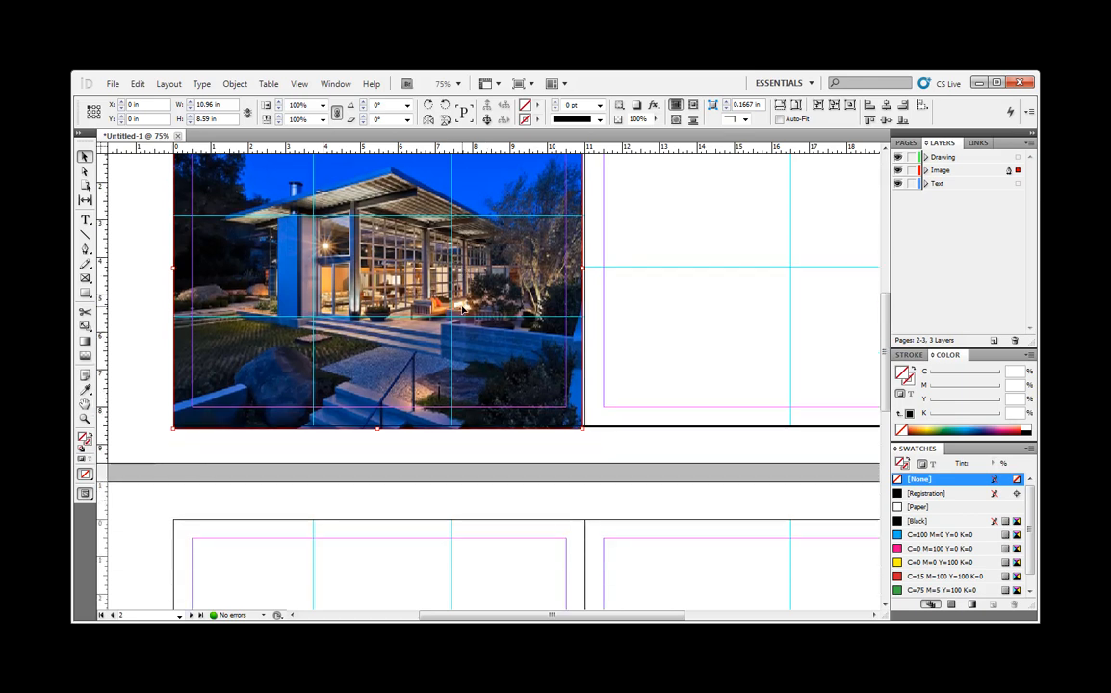
{"action": "scroll", "coordinate": [463, 310], "scroll_direction": "up", "scroll_amount": 1}
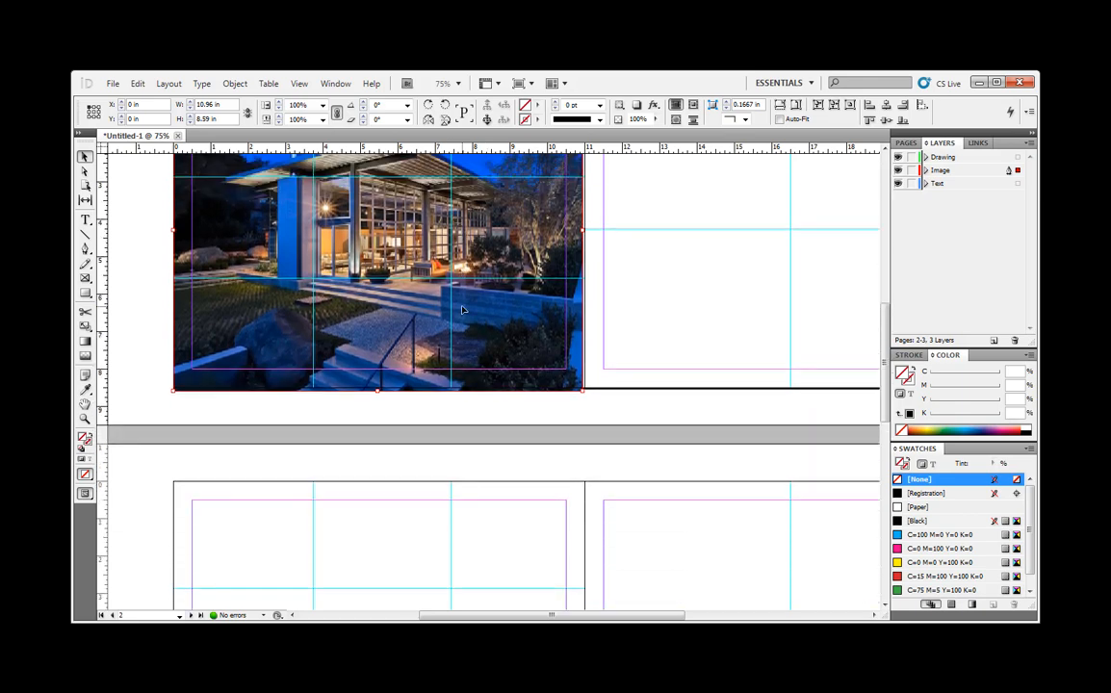
{"action": "scroll", "coordinate": [563, 337], "scroll_direction": "down", "scroll_amount": 1}
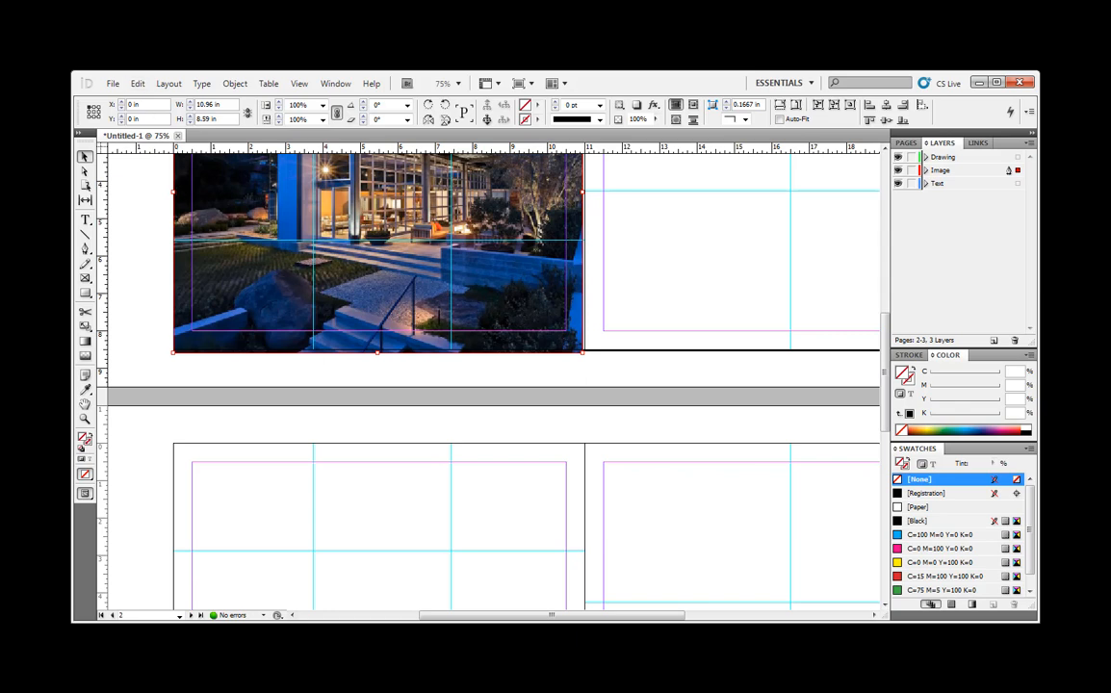
{"action": "scroll", "coordinate": [615, 258], "scroll_direction": "down", "scroll_amount": 1}
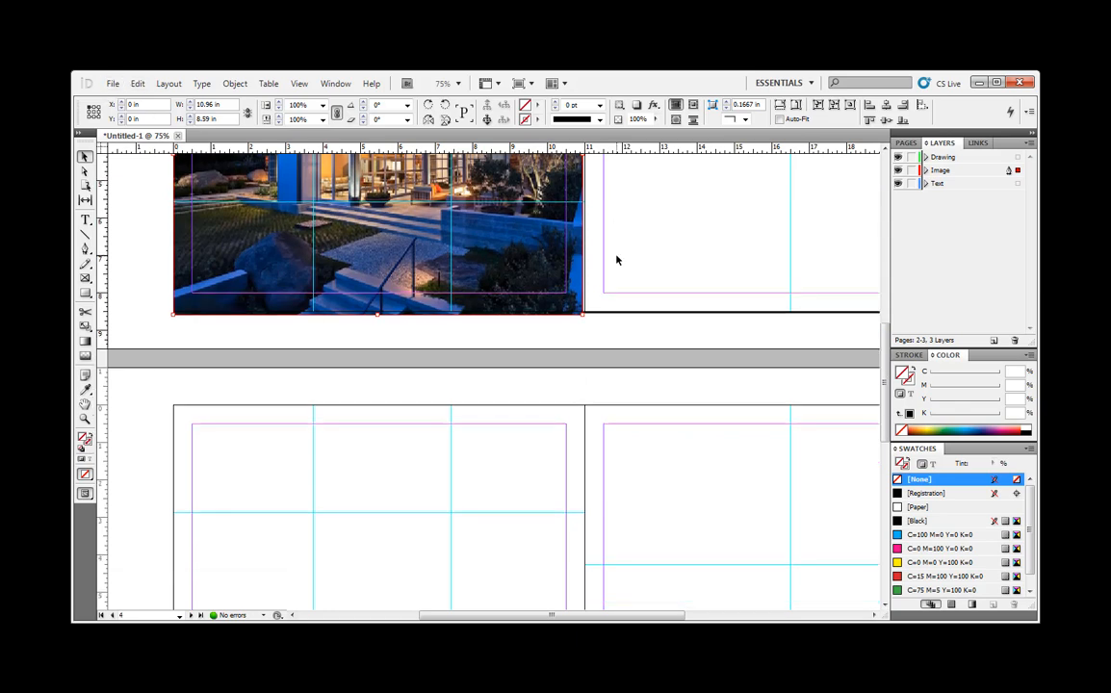
{"action": "left_click", "coordinate": [939, 170]}
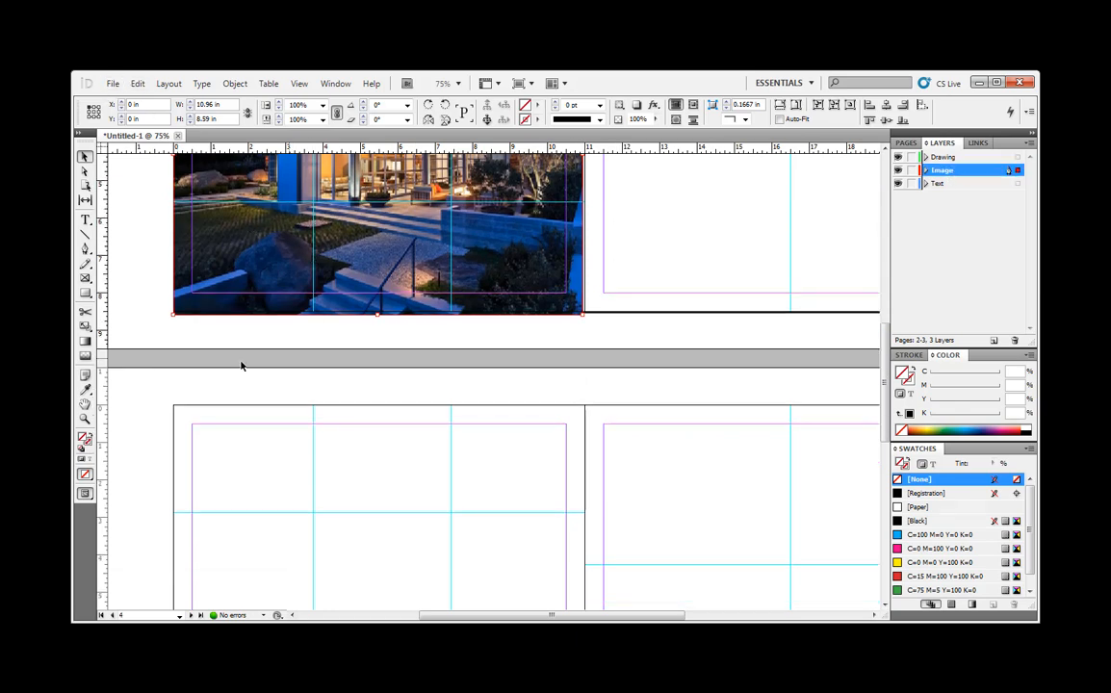
{"action": "left_click", "coordinate": [587, 353]}
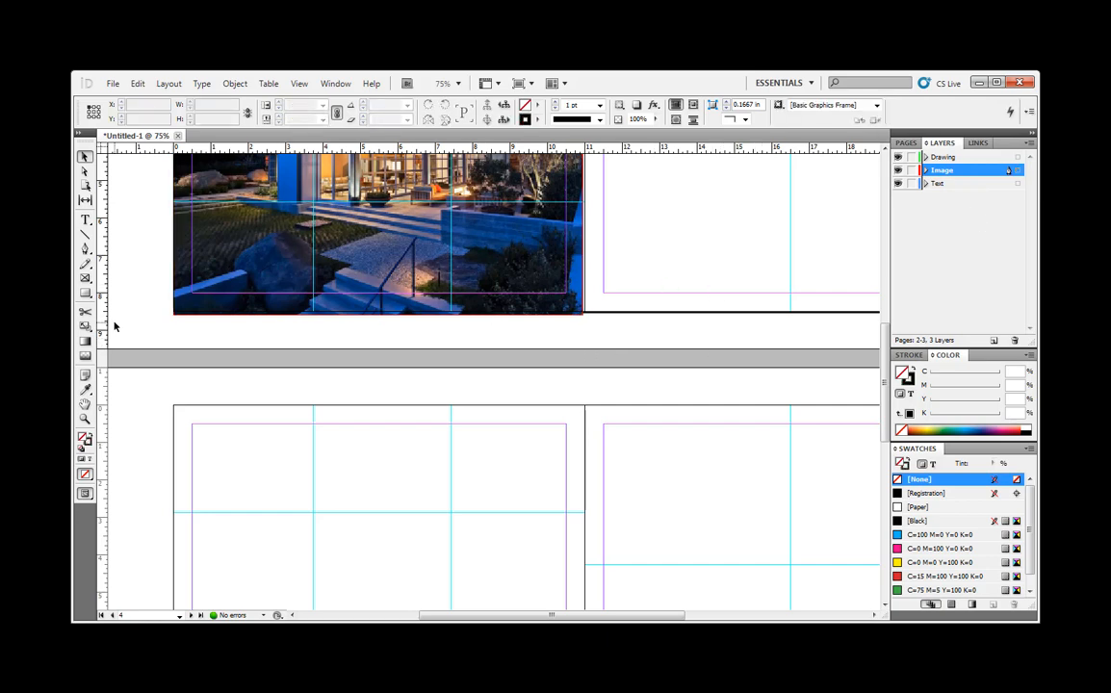
{"action": "left_click", "coordinate": [85, 279]}
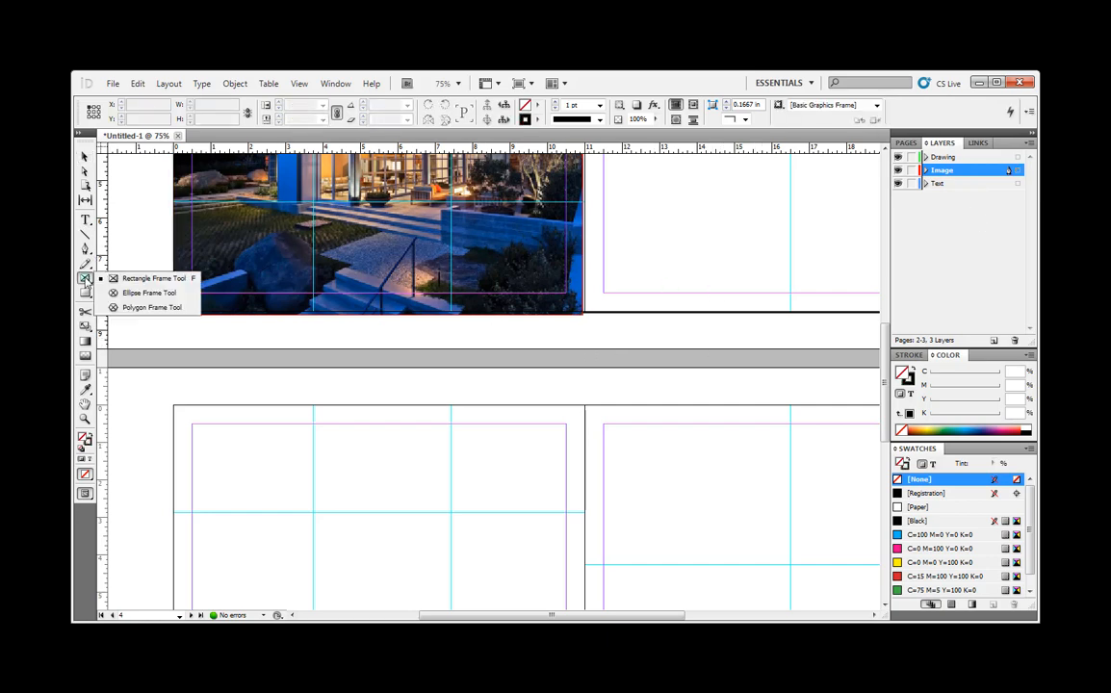
{"action": "left_click", "coordinate": [144, 278]}
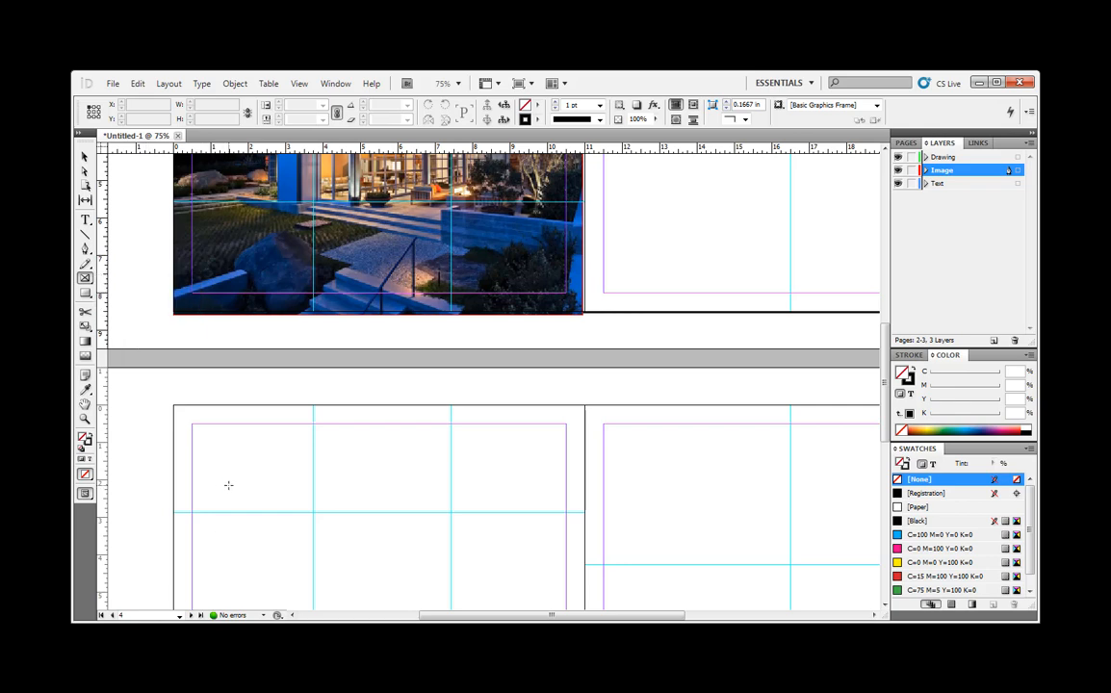
{"action": "scroll", "coordinate": [228, 485], "scroll_direction": "down", "scroll_amount": 3}
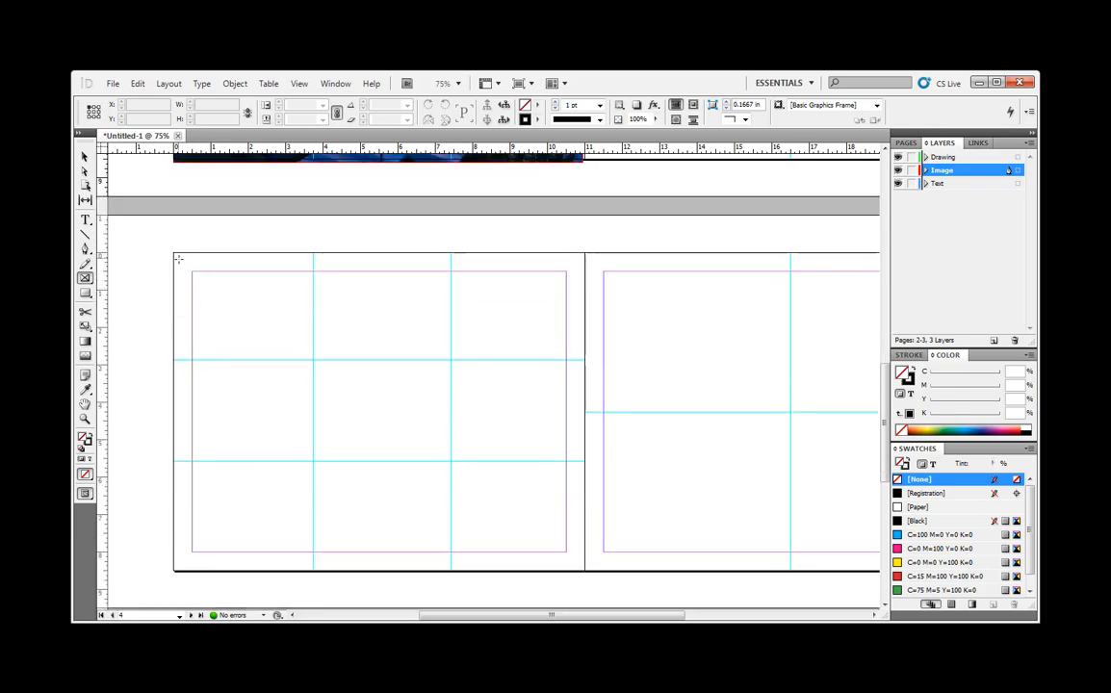
{"action": "left_click_drag", "start_coordinate": [190, 271], "coordinate": [566, 551]}
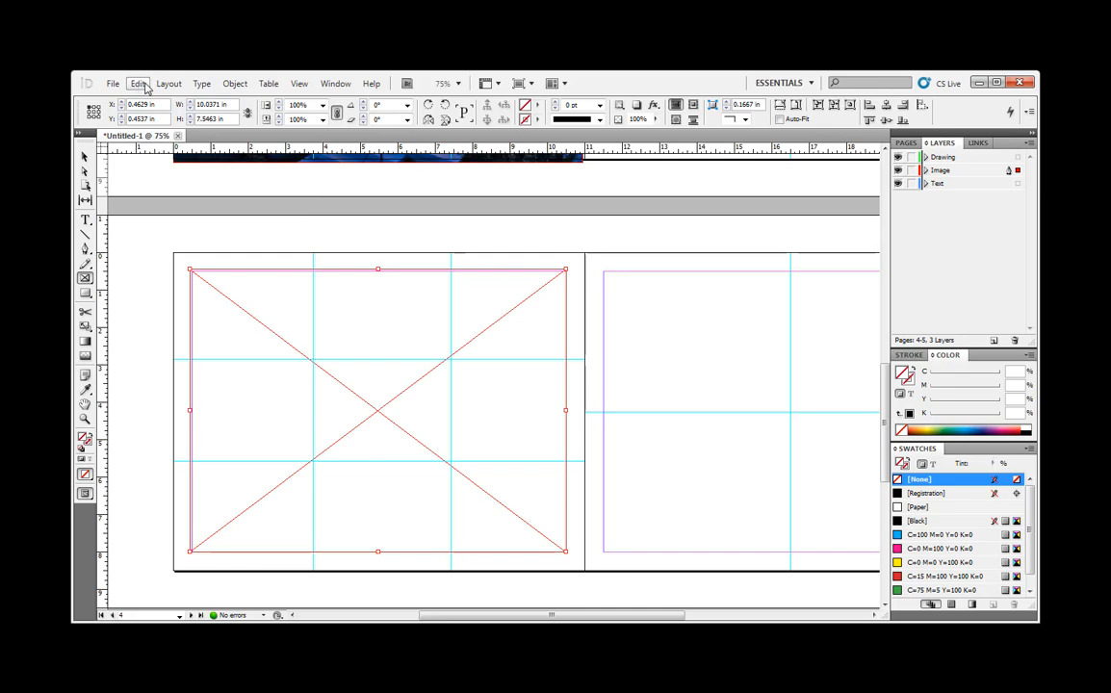
- Try placing MONTECITO HOUSE 03-144ppi11x8-5.jpg in the page 4 frame, and undo the placement
{"action": "key", "text": "ctrl+d"}
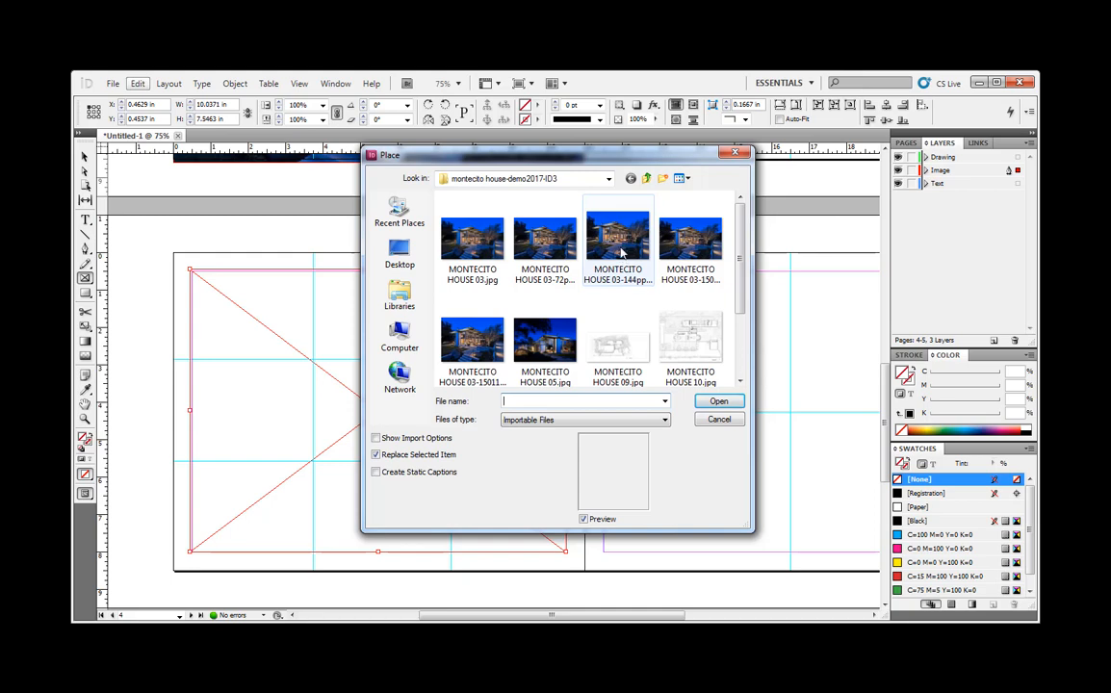
{"action": "left_click", "coordinate": [622, 252]}
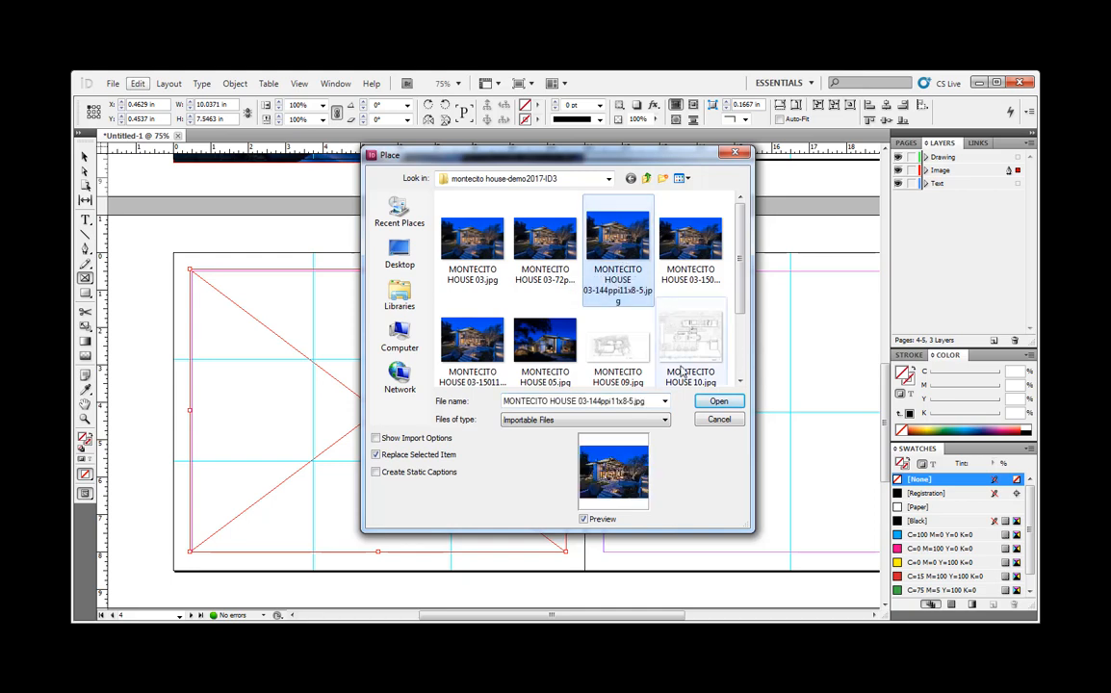
{"action": "left_click", "coordinate": [720, 401]}
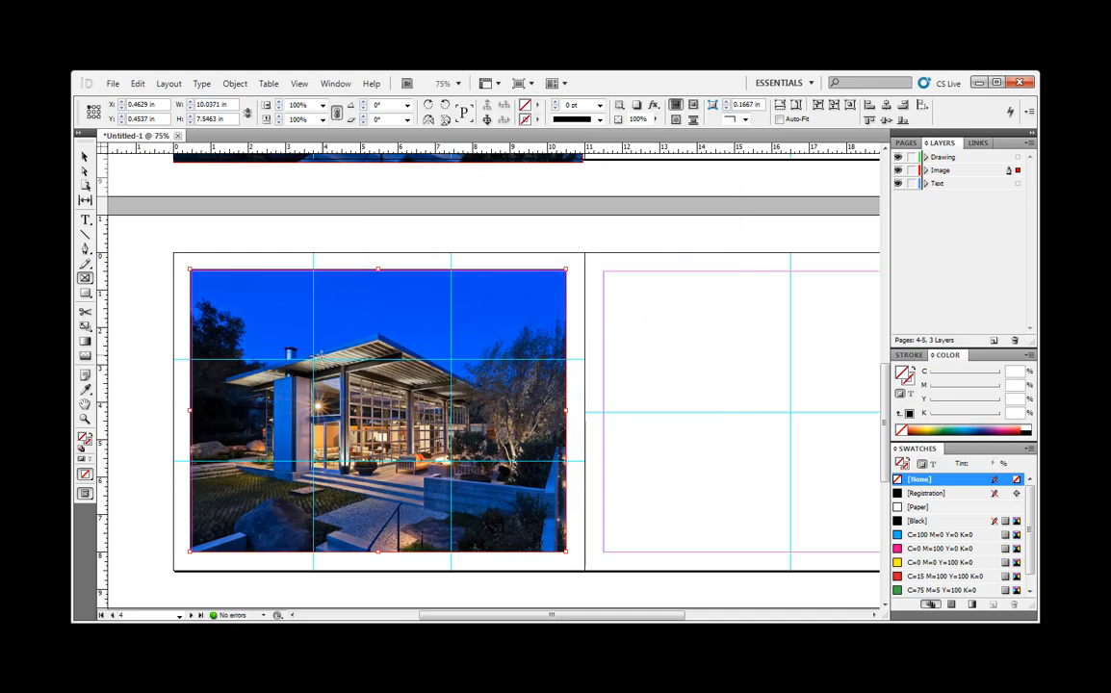
{"action": "key", "text": "ctrl+z"}
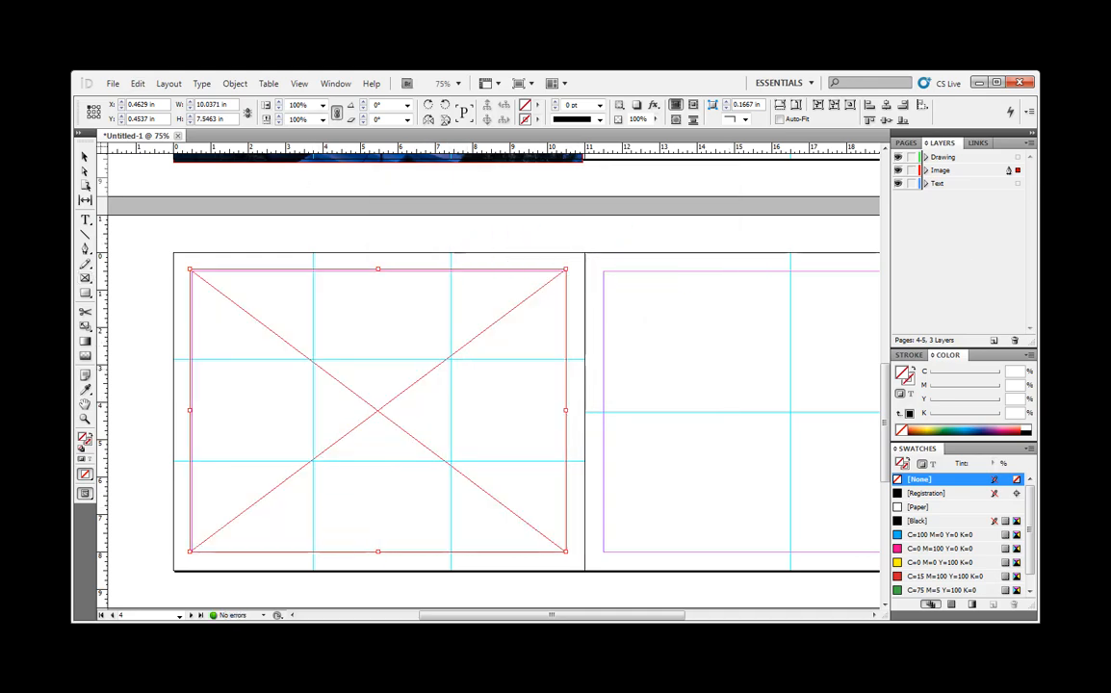
{"action": "key", "text": "ctrl+d"}
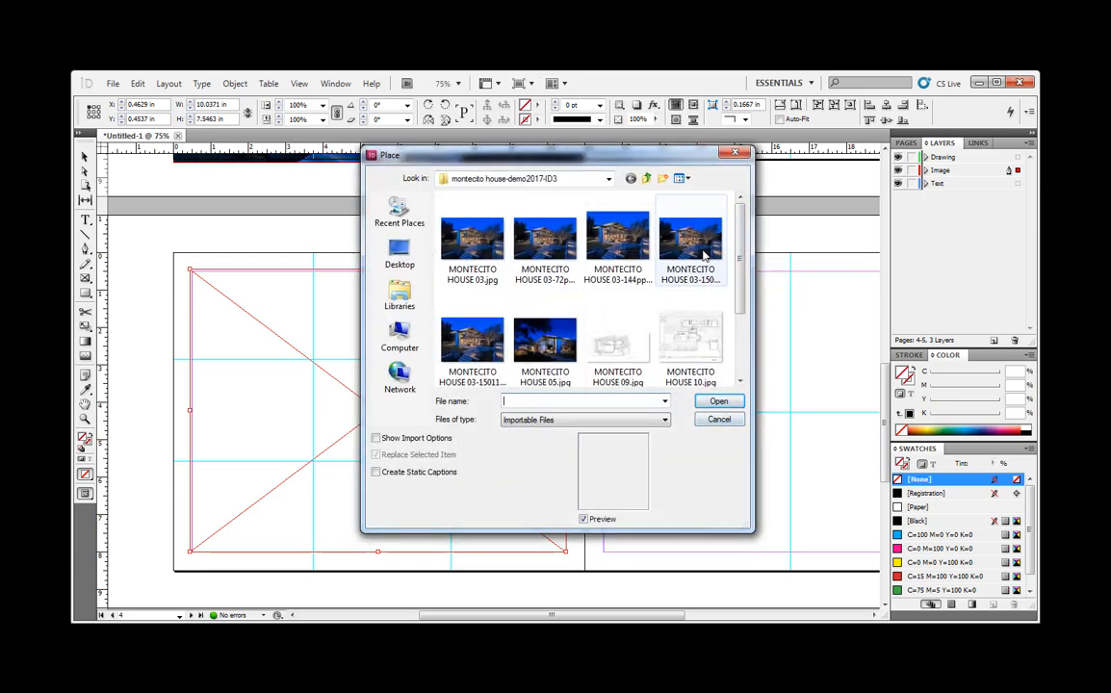
{"action": "left_click", "coordinate": [704, 255]}
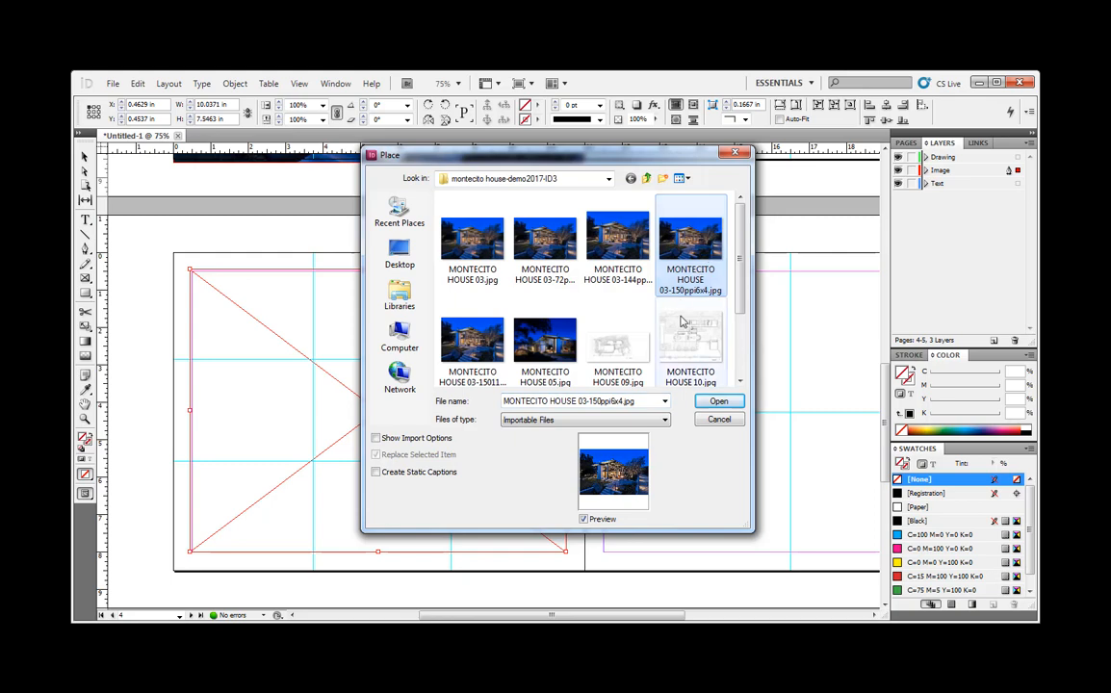
{"action": "left_click", "coordinate": [718, 402]}
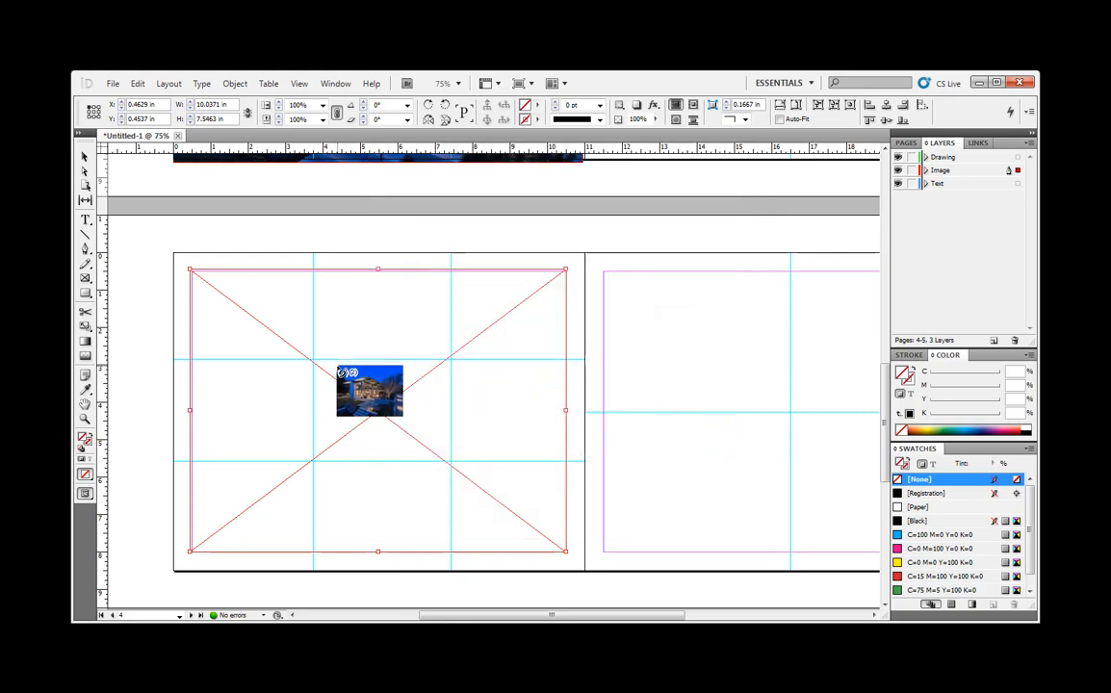
{"action": "key", "text": "Escape"}
{"action": "key", "text": "Escape"}
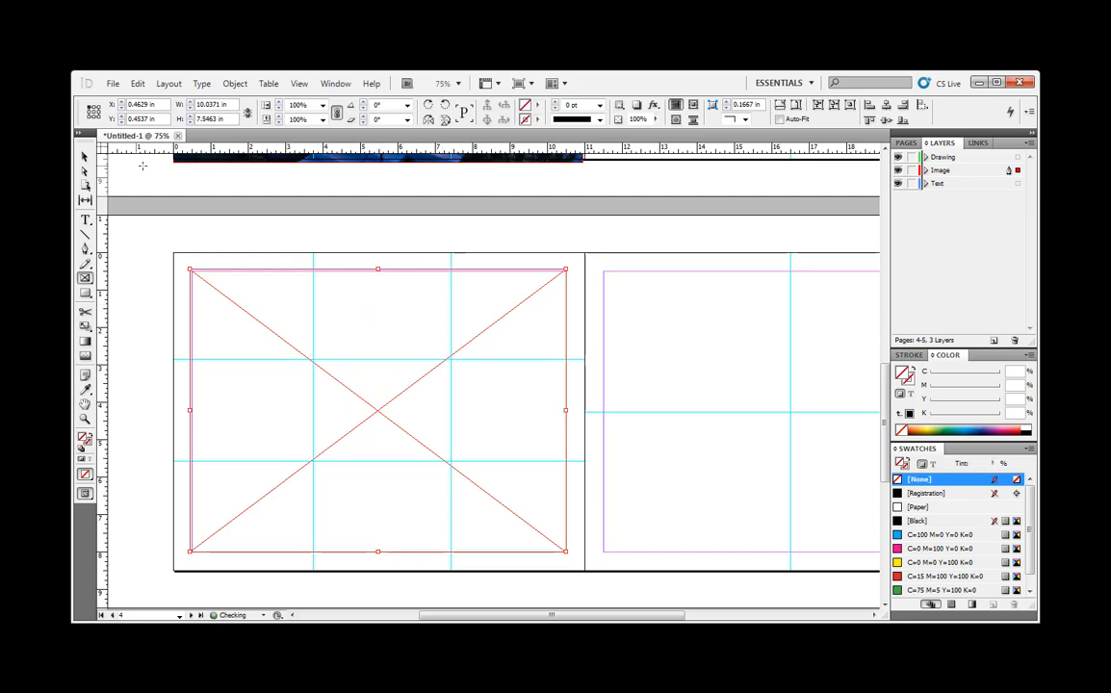
- Place MONTECITO HOUSE 03-150ppi6x4.jpg into the selected frame on page 4
{"action": "key", "text": "ctrl+d"}
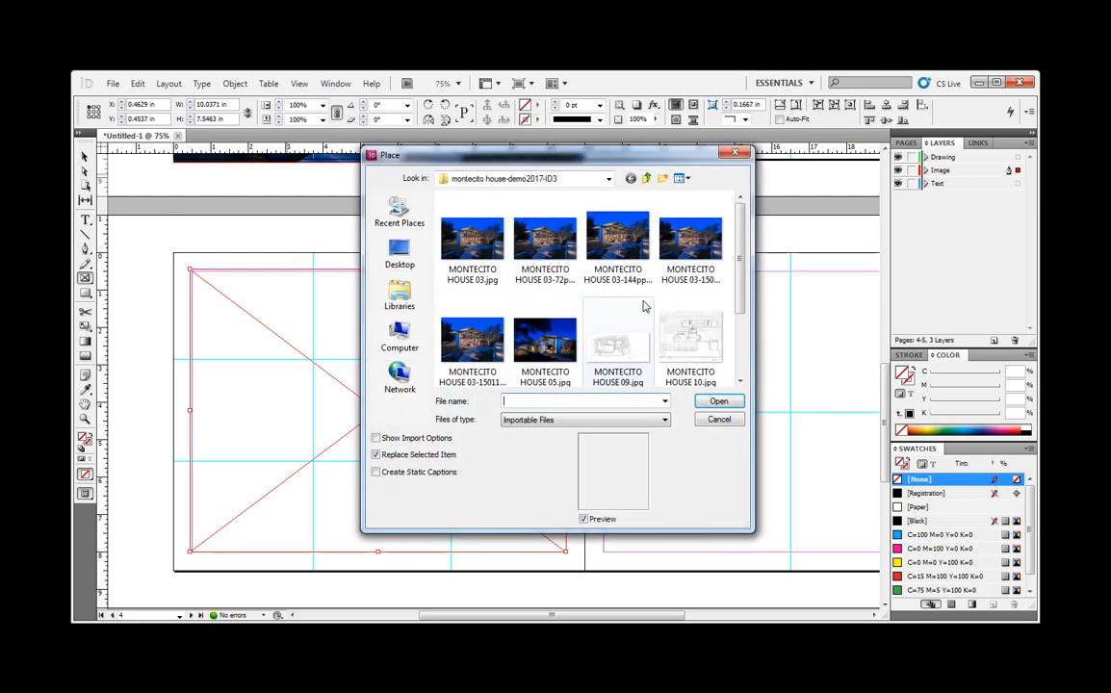
{"action": "left_click", "coordinate": [707, 252]}
{"action": "left_click", "coordinate": [718, 401]}
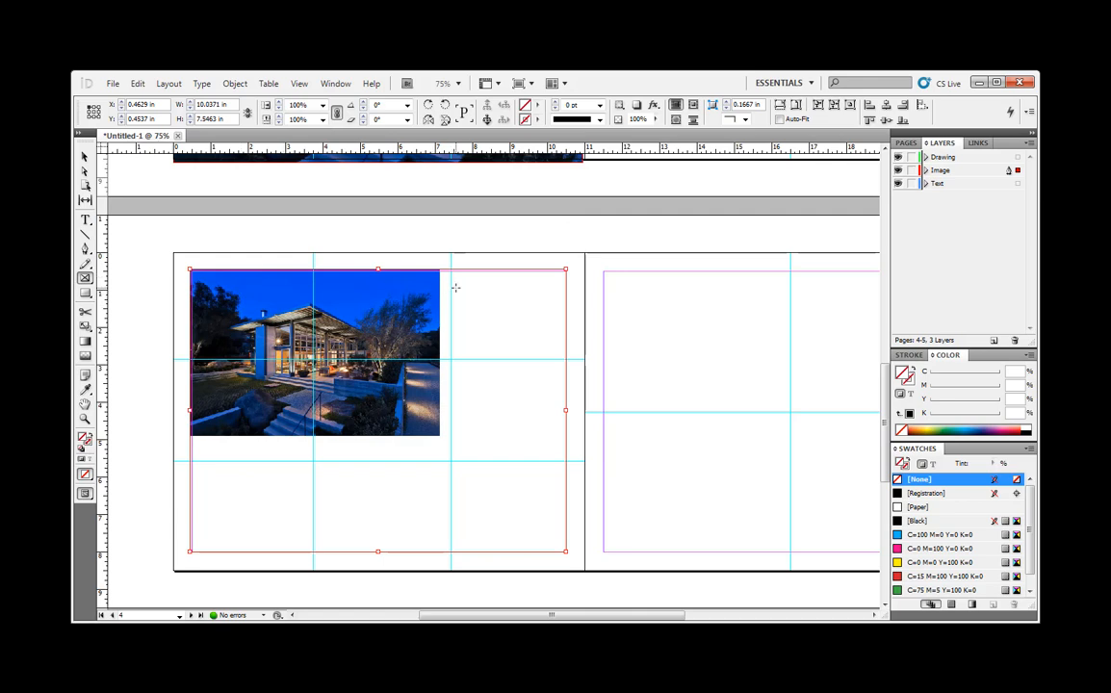
- Move page 4's frame to the margin corner at X 0.5 in, Y 0.5 in, shrink it to the photo's edges, 6.64 × 4.47 in, and deselect it
{"action": "scroll", "coordinate": [456, 287], "scroll_direction": "down", "scroll_amount": 3}
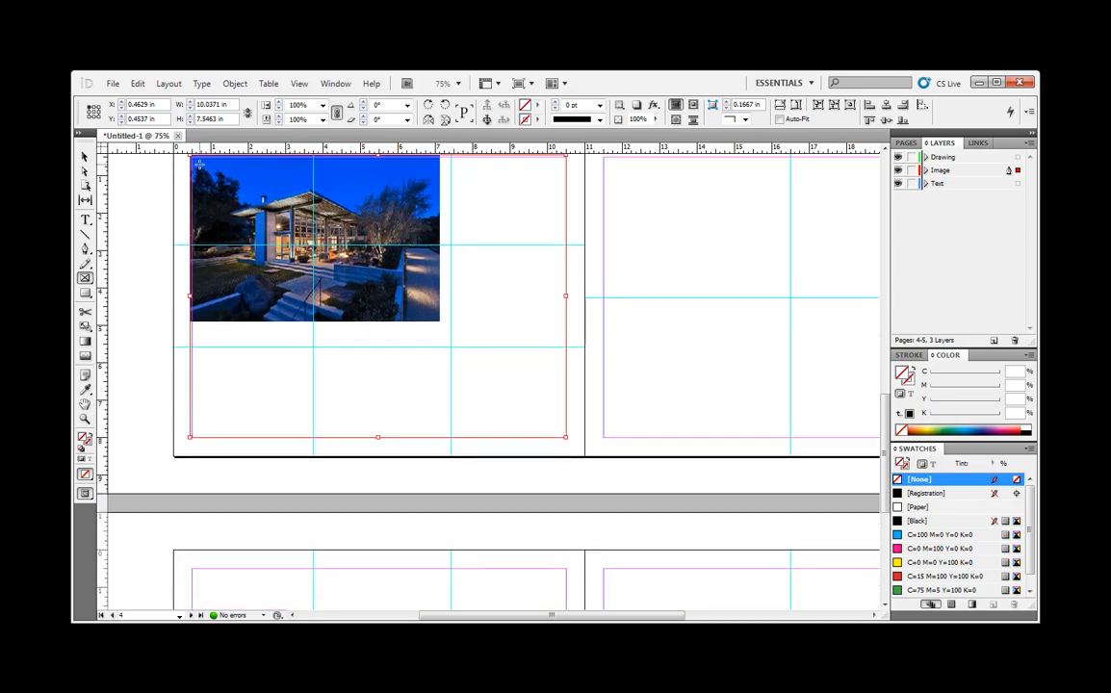
{"action": "left_click", "coordinate": [85, 157]}
{"action": "left_click_drag", "start_coordinate": [262, 210], "coordinate": [243, 208]}
{"action": "mouse_move", "coordinate": [346, 200]}
{"action": "left_mouse_down"}
{"action": "mouse_move", "coordinate": [374, 212]}
{"action": "mouse_move", "coordinate": [365, 209]}
{"action": "left_mouse_up"}
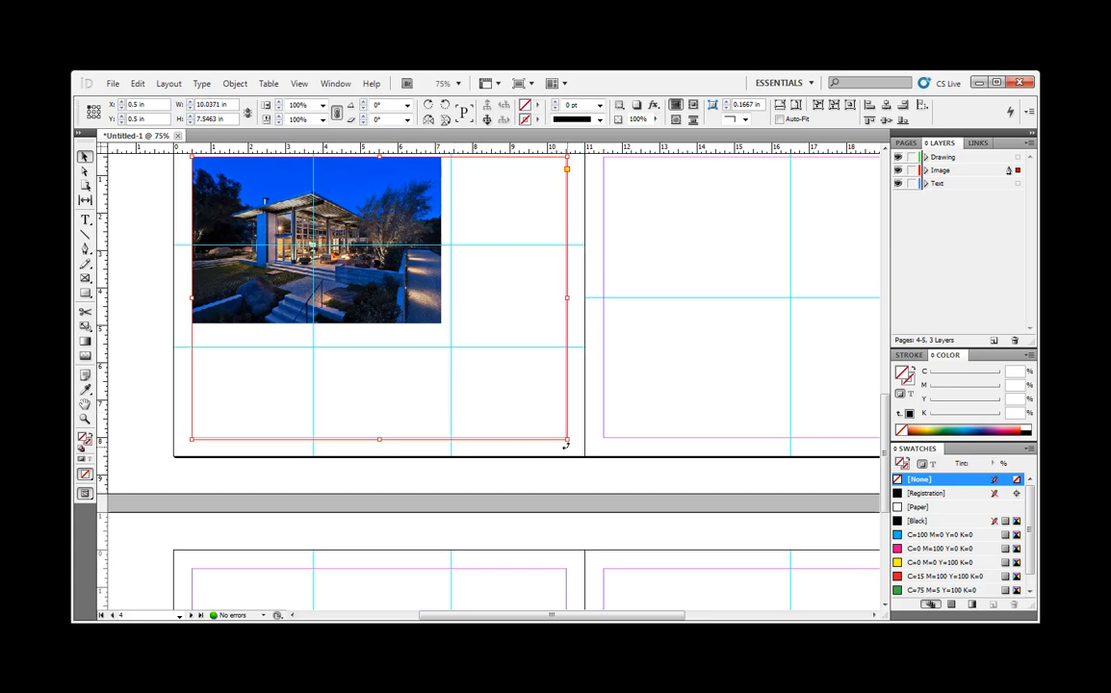
{"action": "left_click_drag", "start_coordinate": [567, 439], "coordinate": [440, 324]}
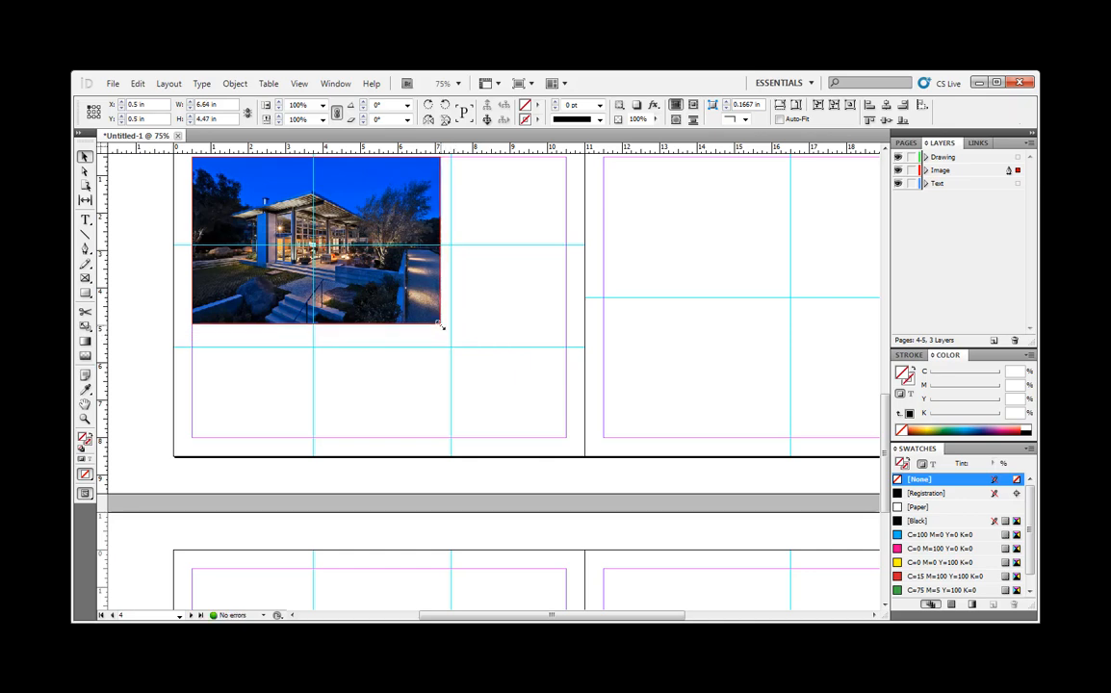
{"action": "left_click", "coordinate": [492, 309]}
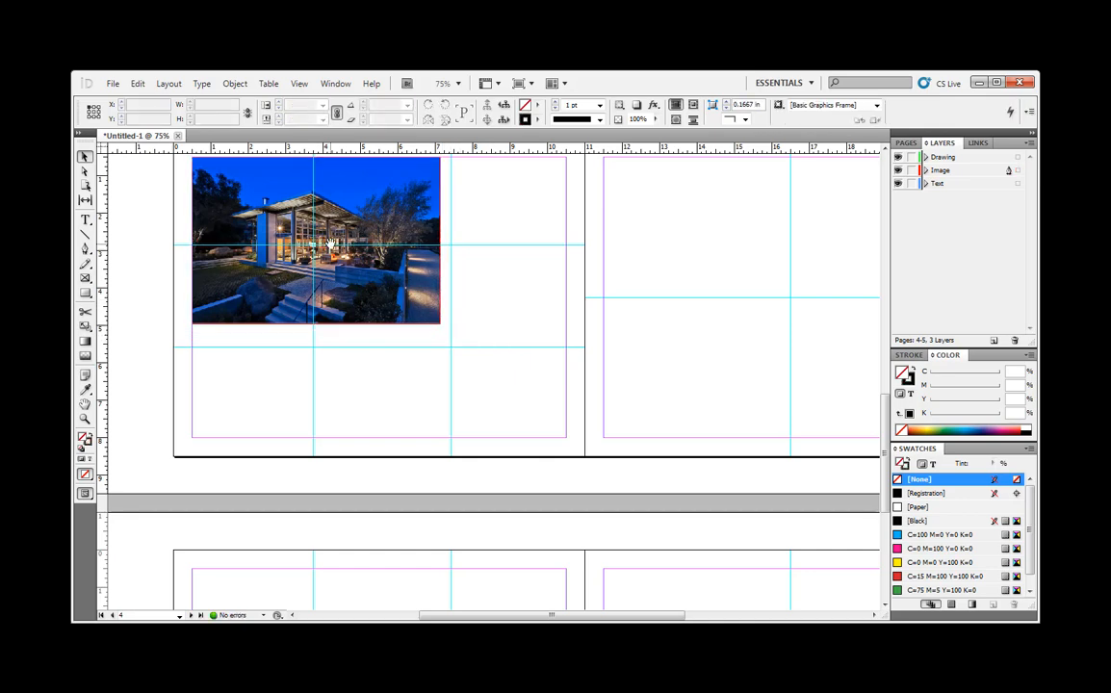
{"action": "mouse_move", "coordinate": [330, 244]}
{"action": "left_mouse_down"}
{"action": "mouse_move", "coordinate": [351, 279]}
{"action": "mouse_move", "coordinate": [339, 238]}
{"action": "mouse_move", "coordinate": [334, 247]}
{"action": "left_mouse_up"}
{"action": "left_click", "coordinate": [444, 313]}
- Draw a rectangle frame about 8.96 × 6.32 in on page 6, starting near the upper-left margin corner
{"action": "scroll", "coordinate": [532, 375], "scroll_direction": "down", "scroll_amount": 5}
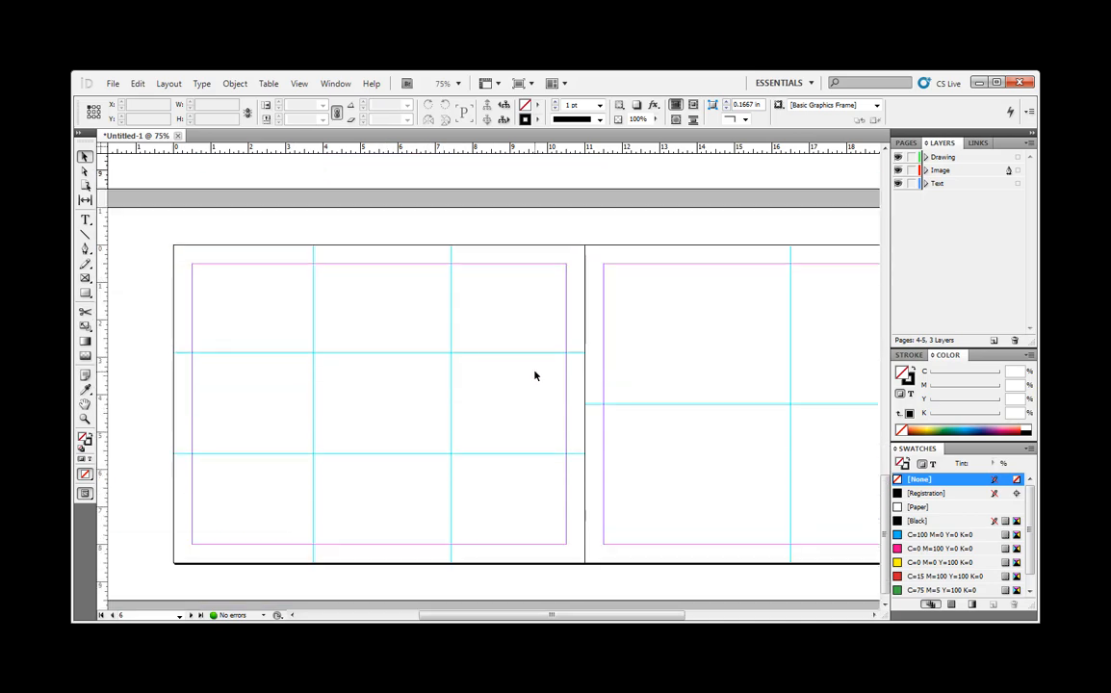
{"action": "scroll", "coordinate": [535, 374], "scroll_direction": "down", "scroll_amount": 1}
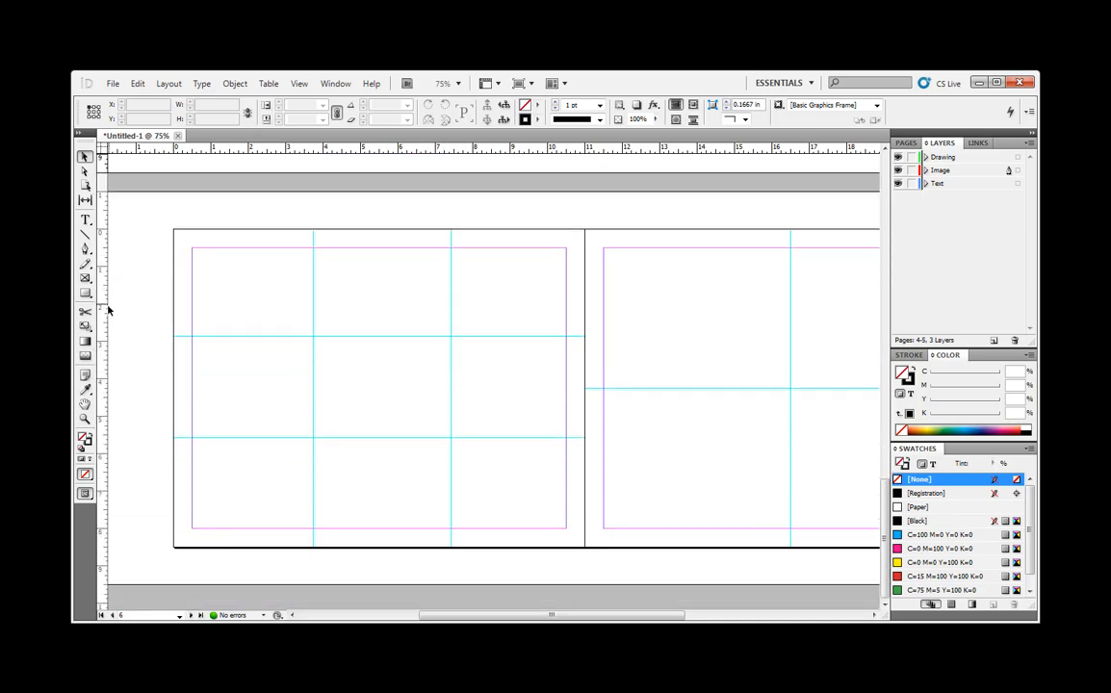
{"action": "left_click", "coordinate": [84, 277]}
{"action": "left_click_drag", "start_coordinate": [194, 251], "coordinate": [526, 486]}
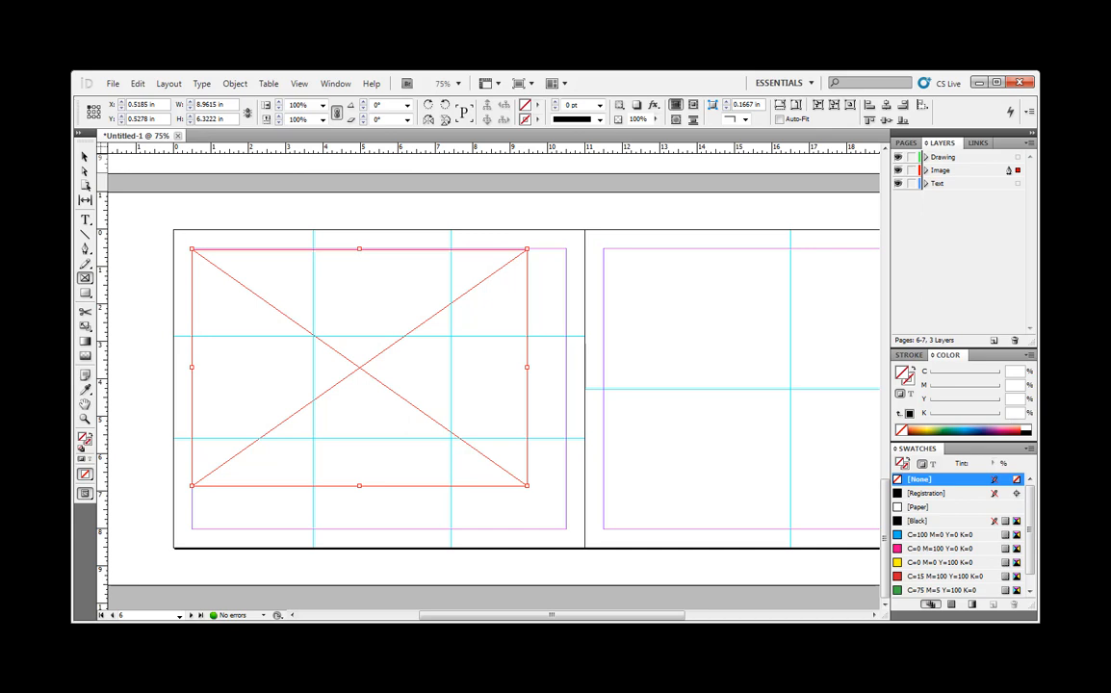
- Place MONTECITO HOUSE 03-15011x8.5cropped.jpg into the new frame on page 6
{"action": "left_click", "coordinate": [109, 85]}
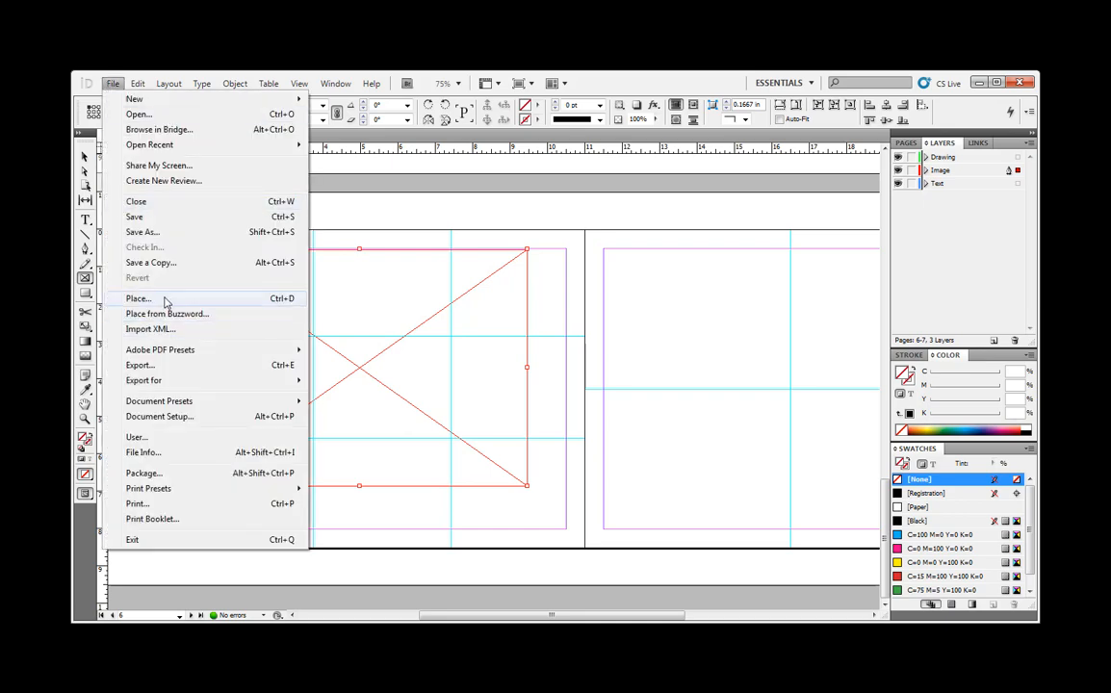
{"action": "left_click", "coordinate": [164, 301]}
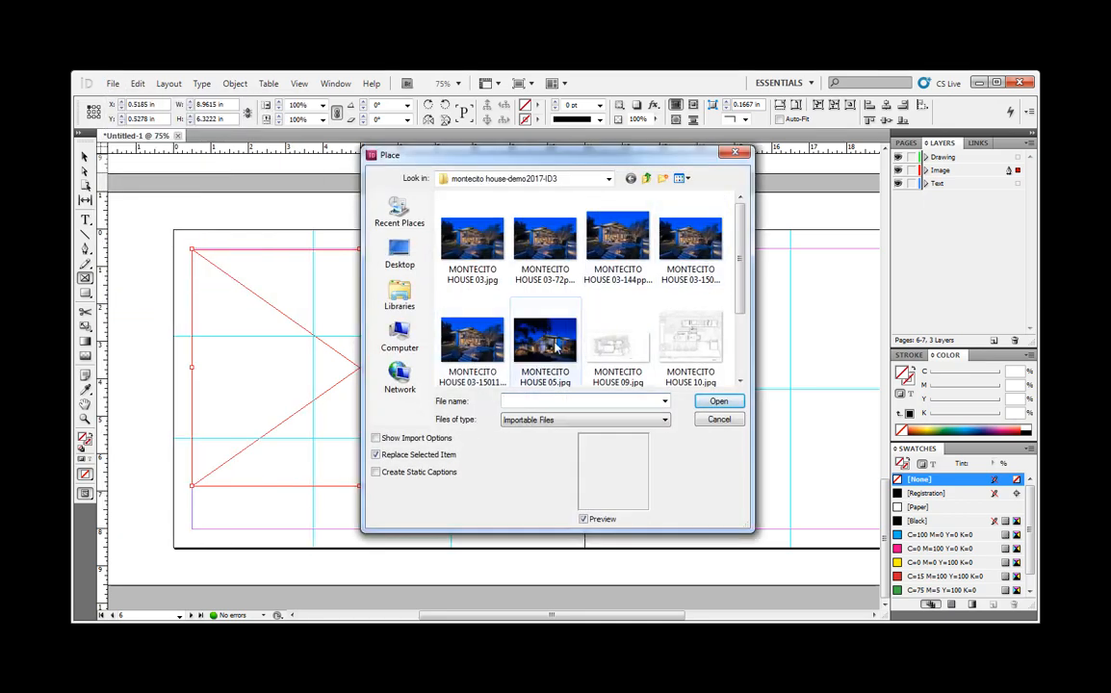
{"action": "left_click", "coordinate": [472, 339]}
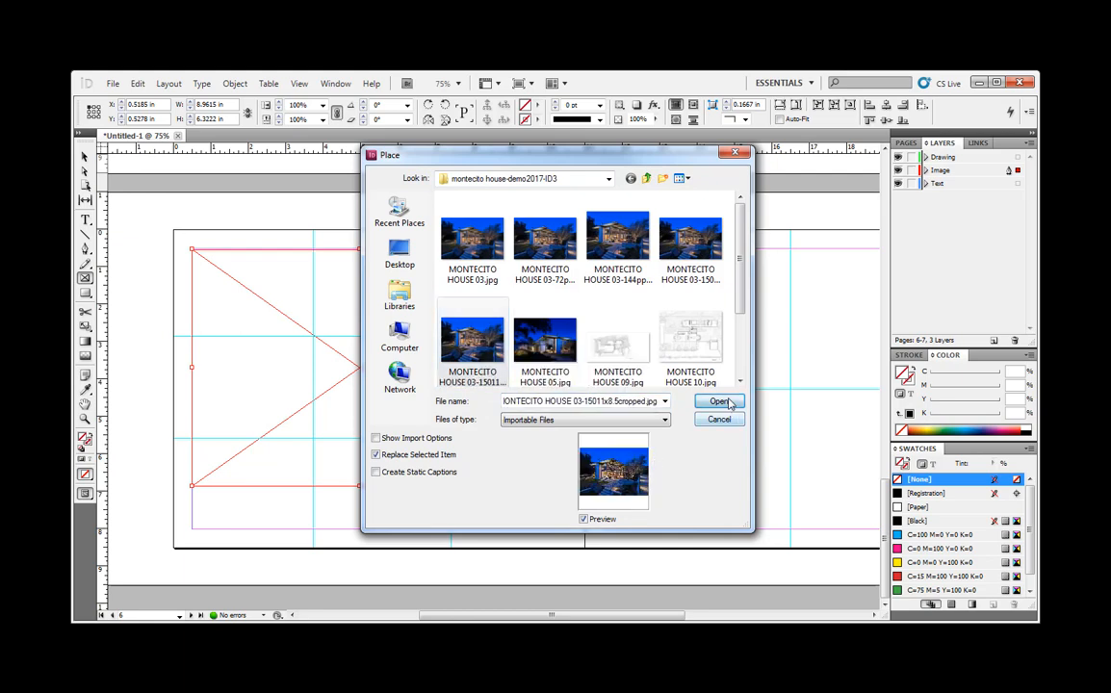
{"action": "left_click", "coordinate": [719, 401]}
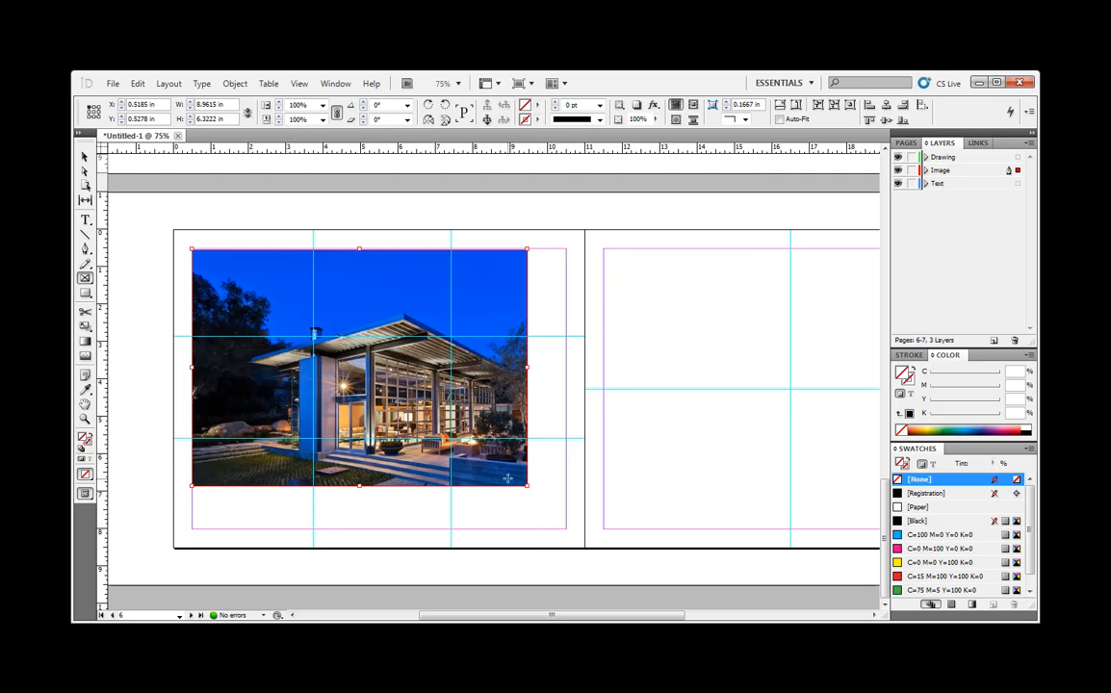
- Move page 6's photo frame to the page corner at X 0, Y 0 and enlarge it to the full page, 11 × 8.5 in
{"action": "left_click", "coordinate": [84, 157]}
{"action": "left_click_drag", "start_coordinate": [379, 387], "coordinate": [360, 368]}
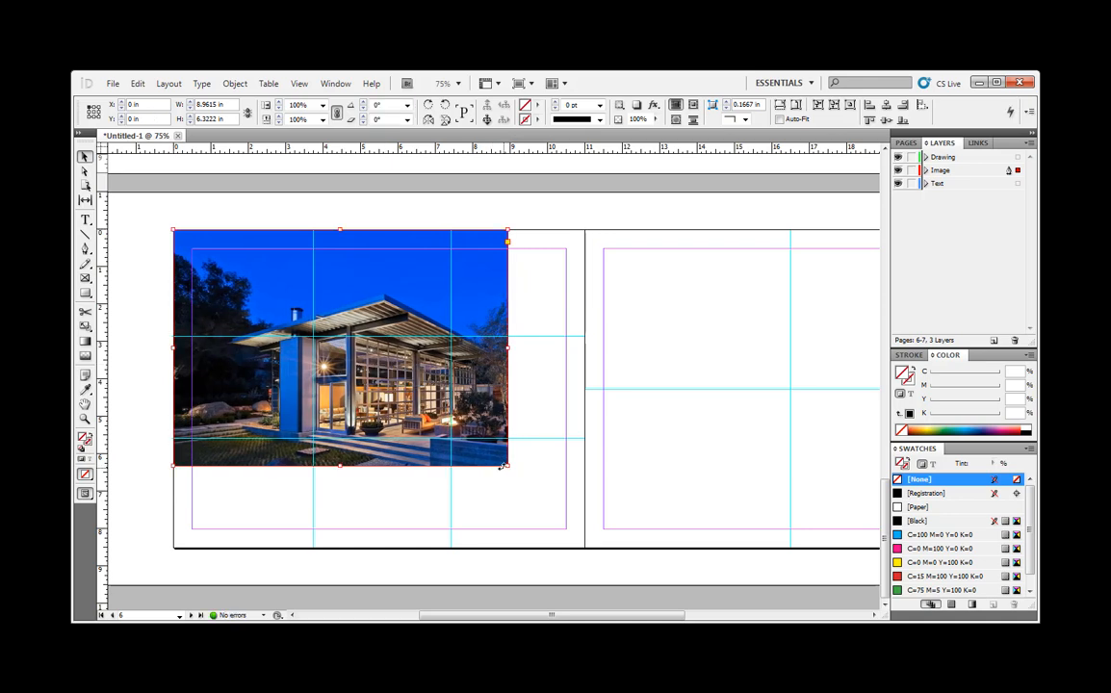
{"action": "left_click_drag", "start_coordinate": [508, 465], "coordinate": [585, 547]}
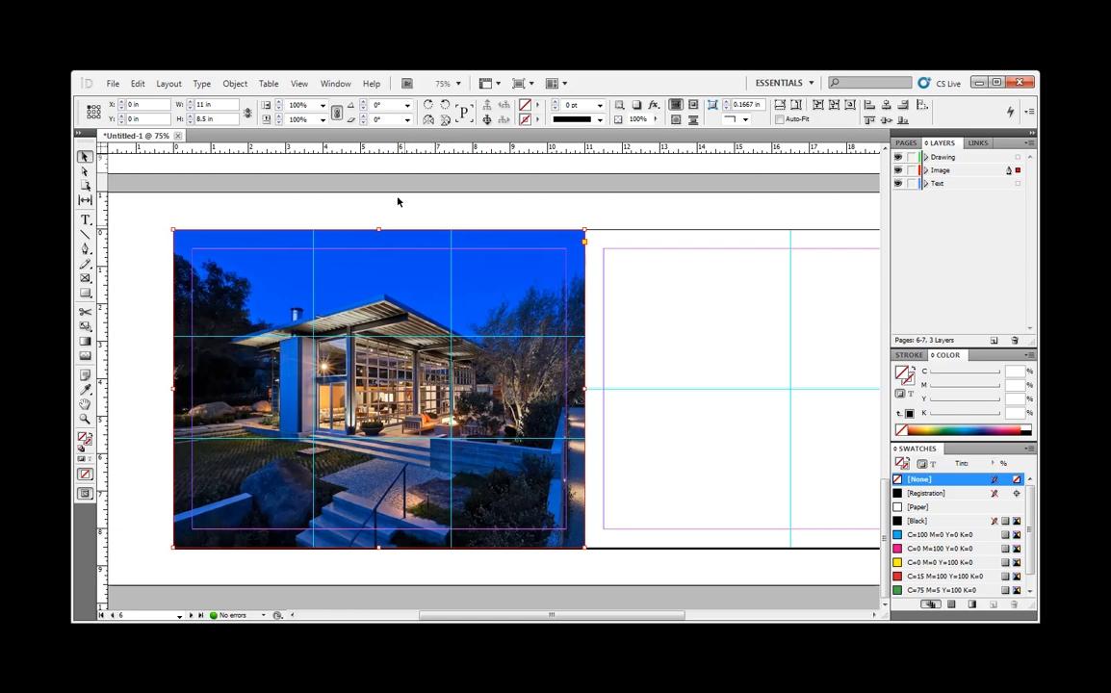
- Shift the photo inside page 6's frame sideways to X offset -1.0333 in, keeping Y at 0, and deselect it
{"action": "double_click", "coordinate": [408, 297]}
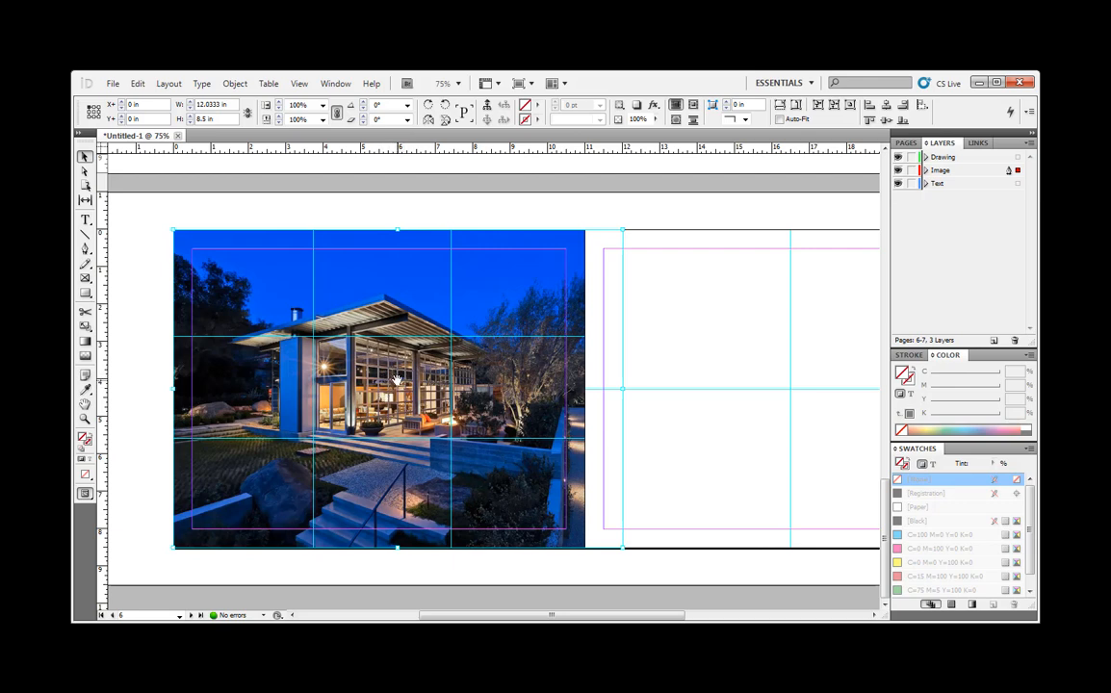
{"action": "left_click_drag", "start_coordinate": [397, 380], "coordinate": [378, 382]}
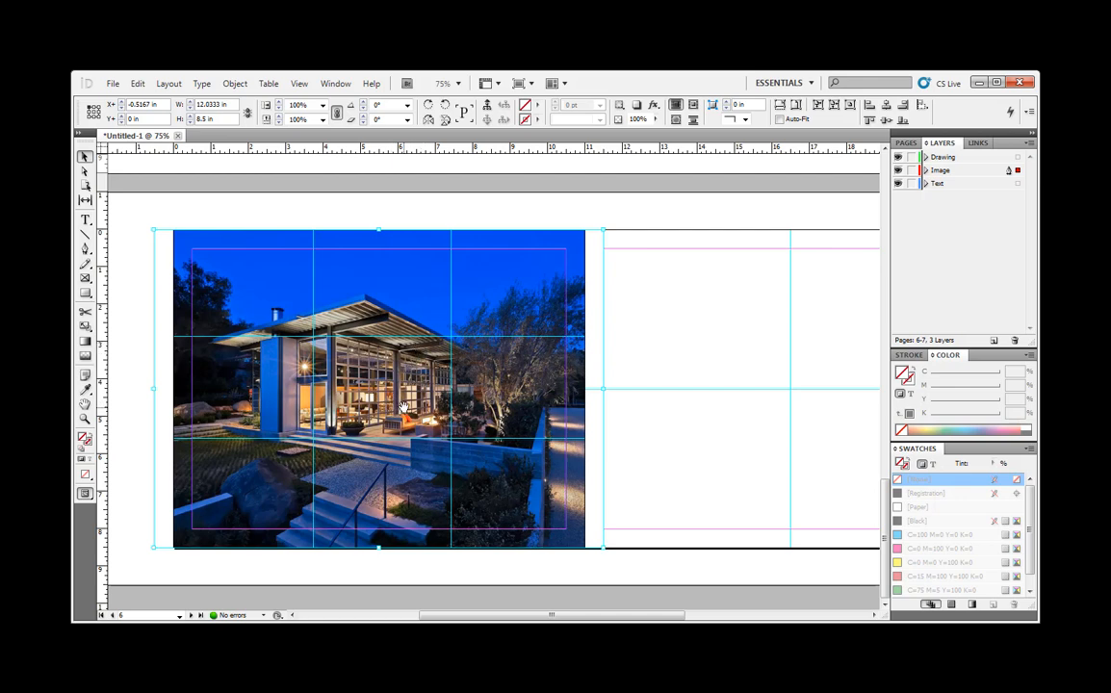
{"action": "left_click_drag", "start_coordinate": [412, 395], "coordinate": [378, 395]}
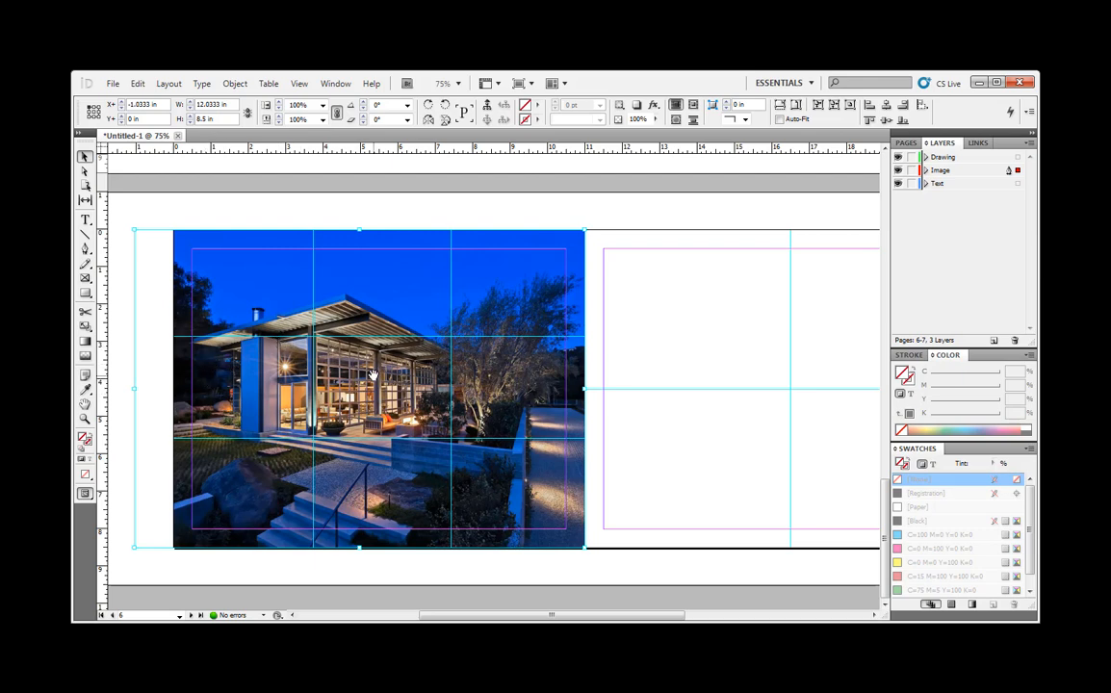
{"action": "left_click", "coordinate": [546, 225]}
- Reposition the photo inside page 2's frame to an offset of about X -1 in, Y -0.34 in, and deselect it
{"action": "scroll", "coordinate": [472, 377], "scroll_direction": "up", "scroll_amount": 5}
{"action": "scroll", "coordinate": [473, 377], "scroll_direction": "up", "scroll_amount": 15}
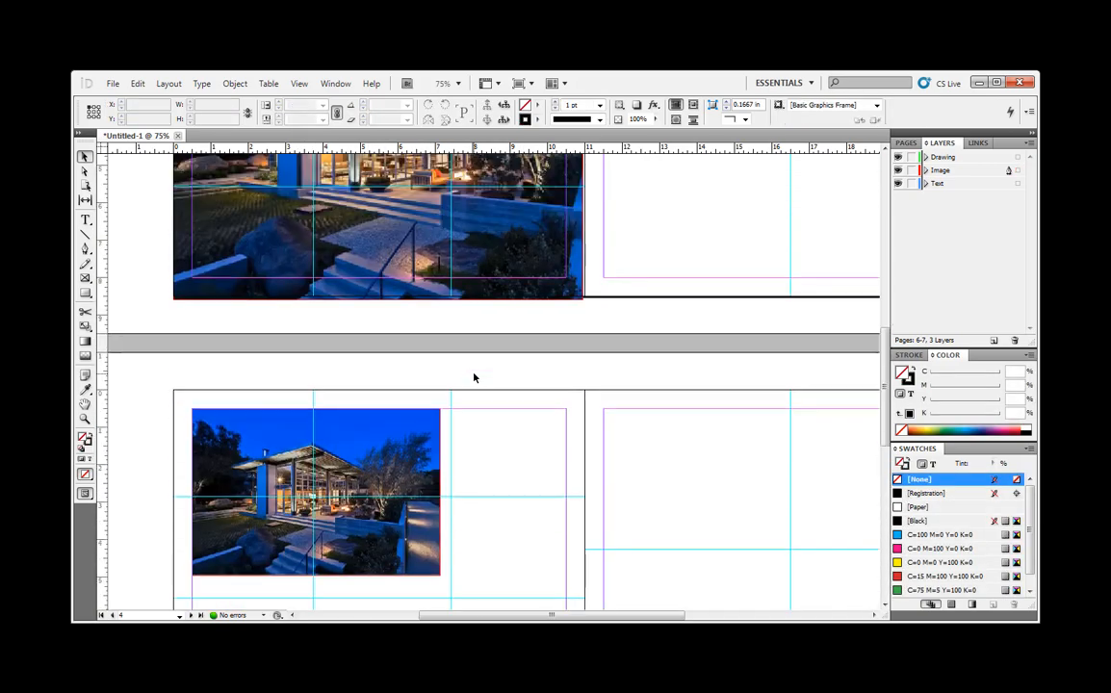
{"action": "scroll", "coordinate": [393, 400], "scroll_direction": "up", "scroll_amount": 10}
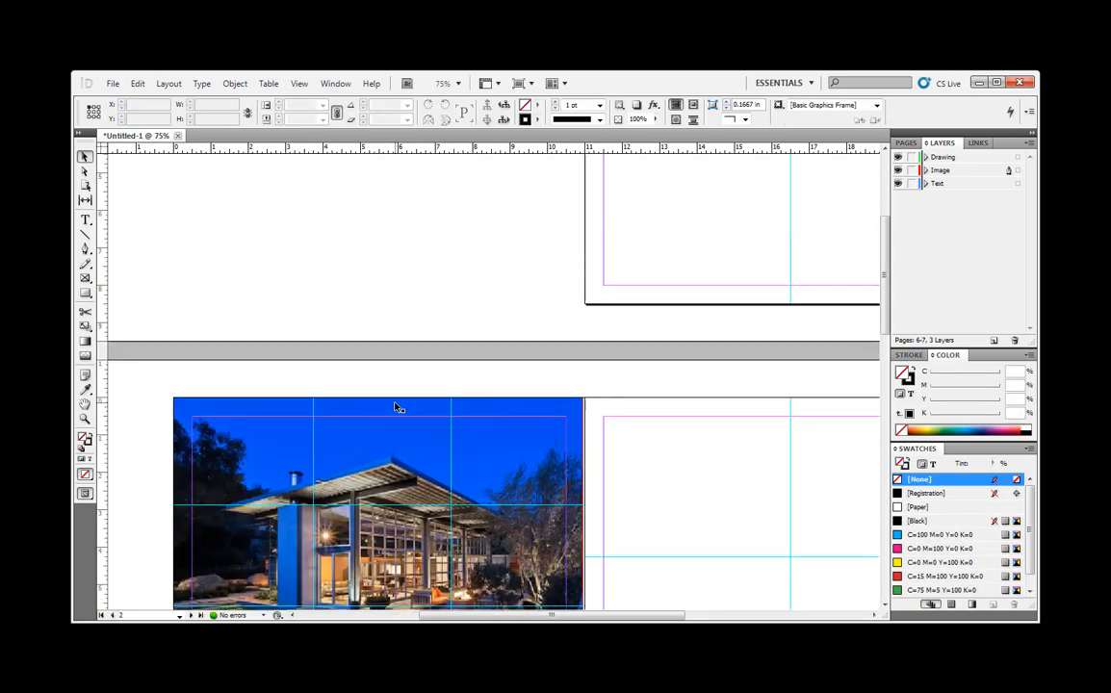
{"action": "left_click", "coordinate": [380, 353]}
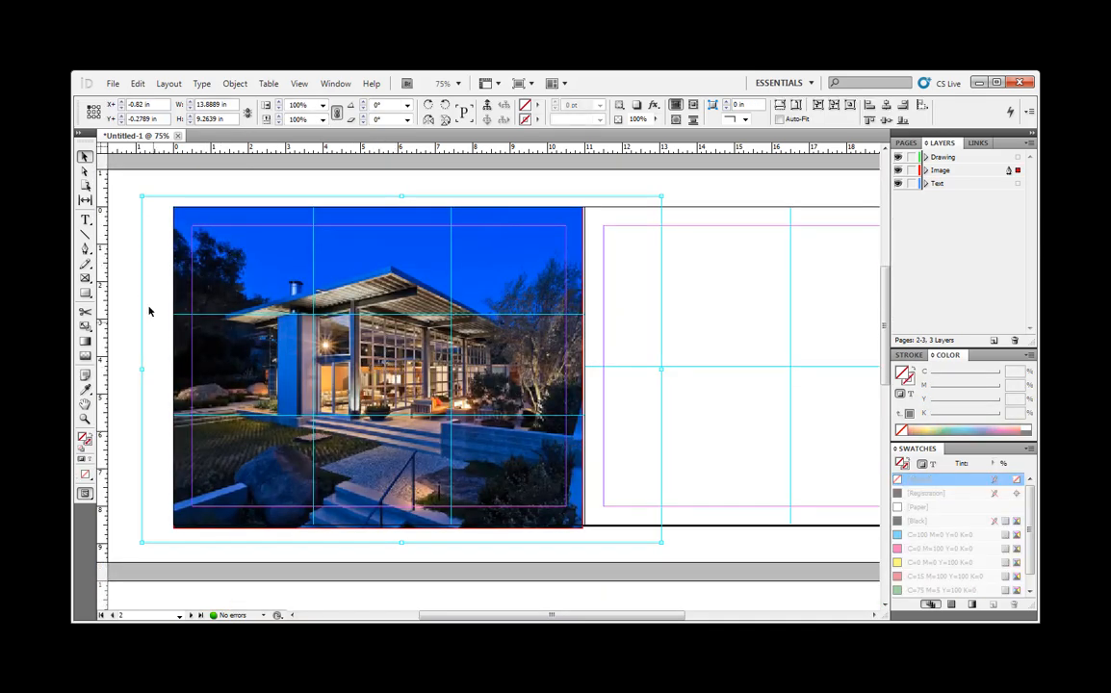
{"action": "left_click_drag", "start_coordinate": [368, 375], "coordinate": [360, 374]}
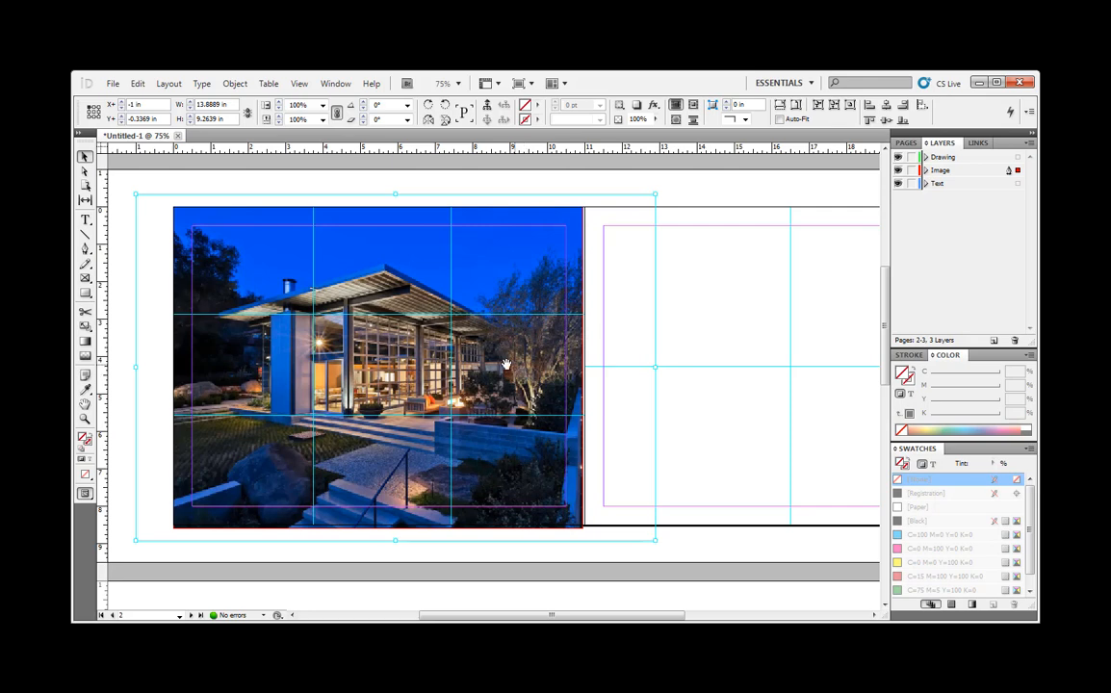
{"action": "left_click", "coordinate": [716, 202]}
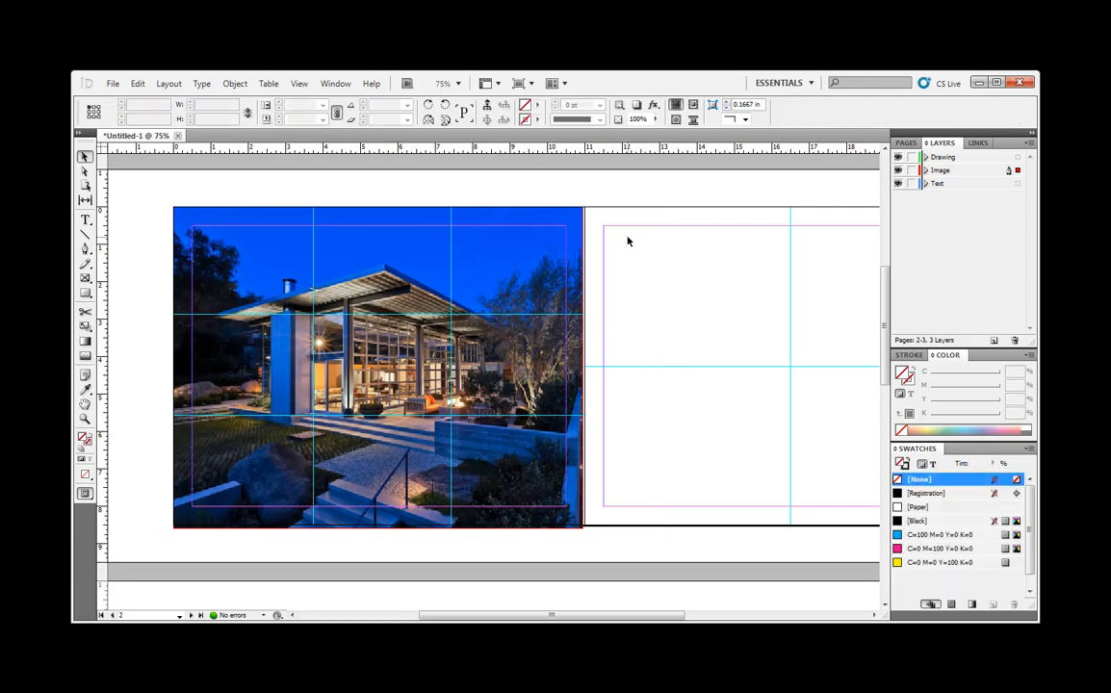
- Fit the photo on page 2 proportionally inside its frame with Fit Content Proportionally
{"action": "right_click", "coordinate": [399, 345]}
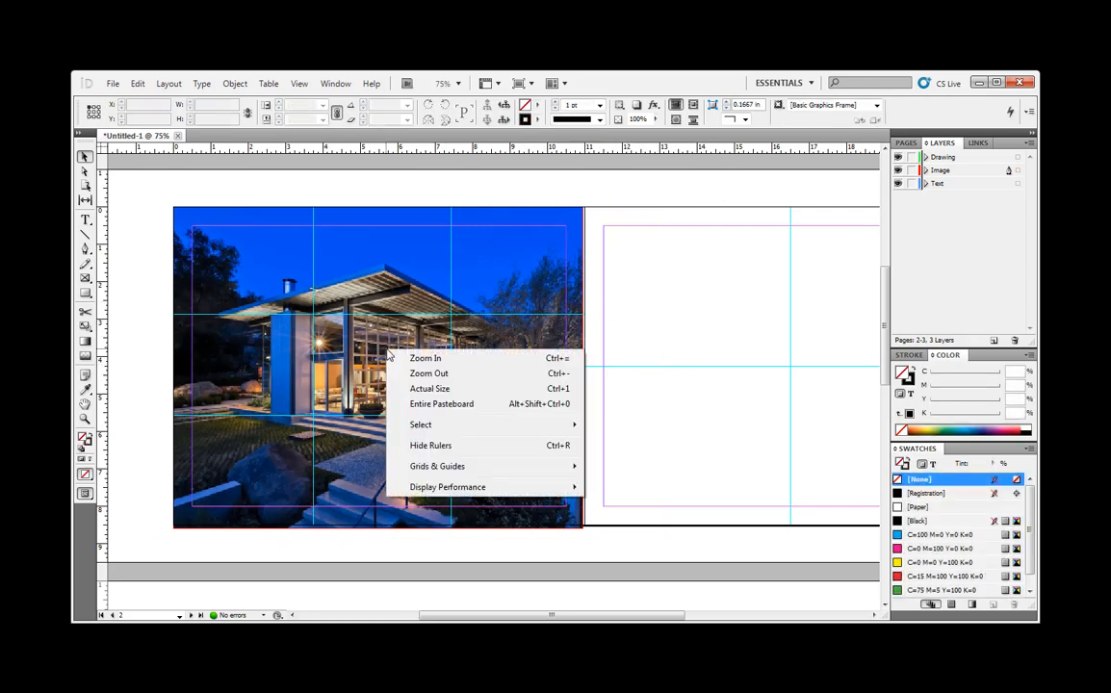
{"action": "left_click", "coordinate": [399, 345]}
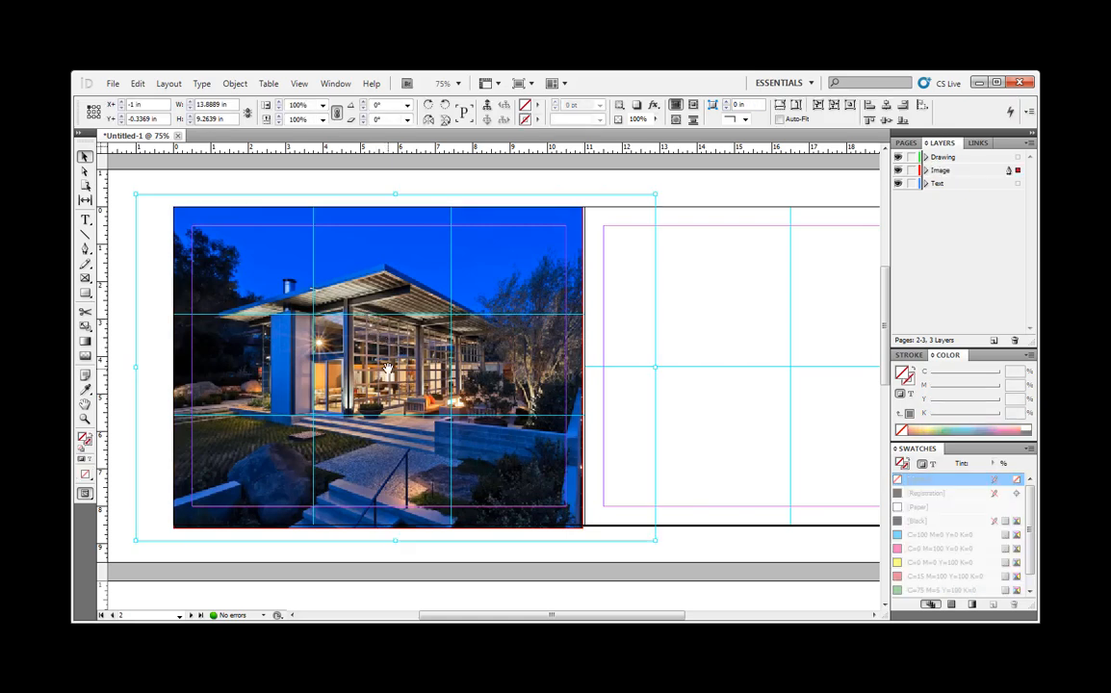
{"action": "right_click", "coordinate": [387, 371]}
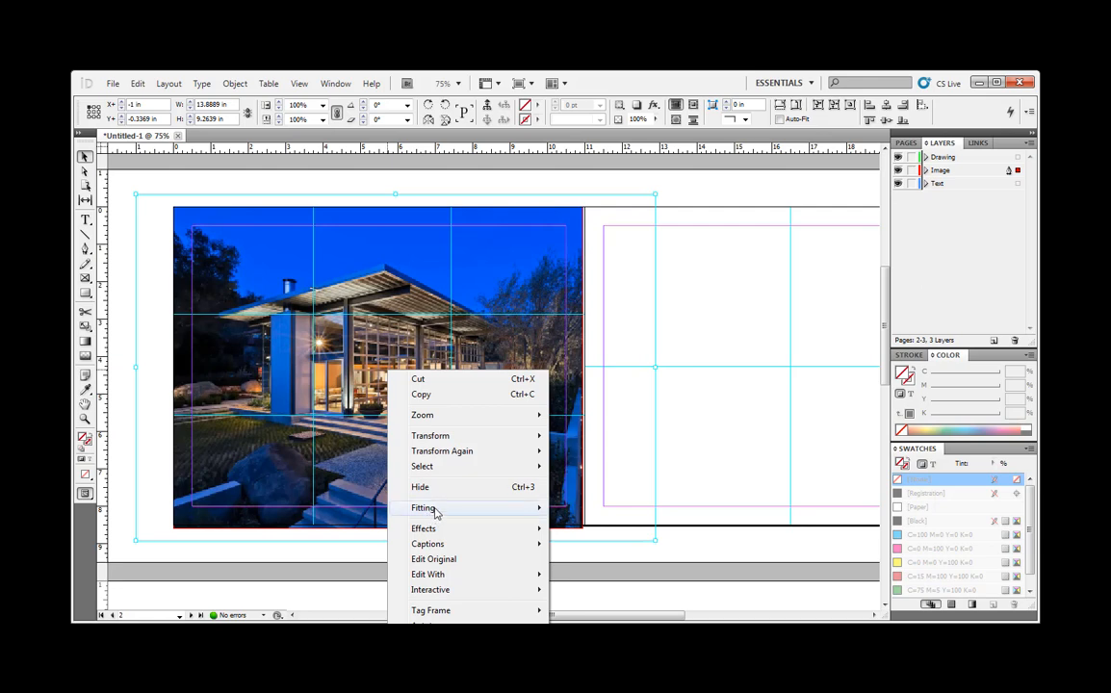
{"action": "mouse_move", "coordinate": [437, 513]}
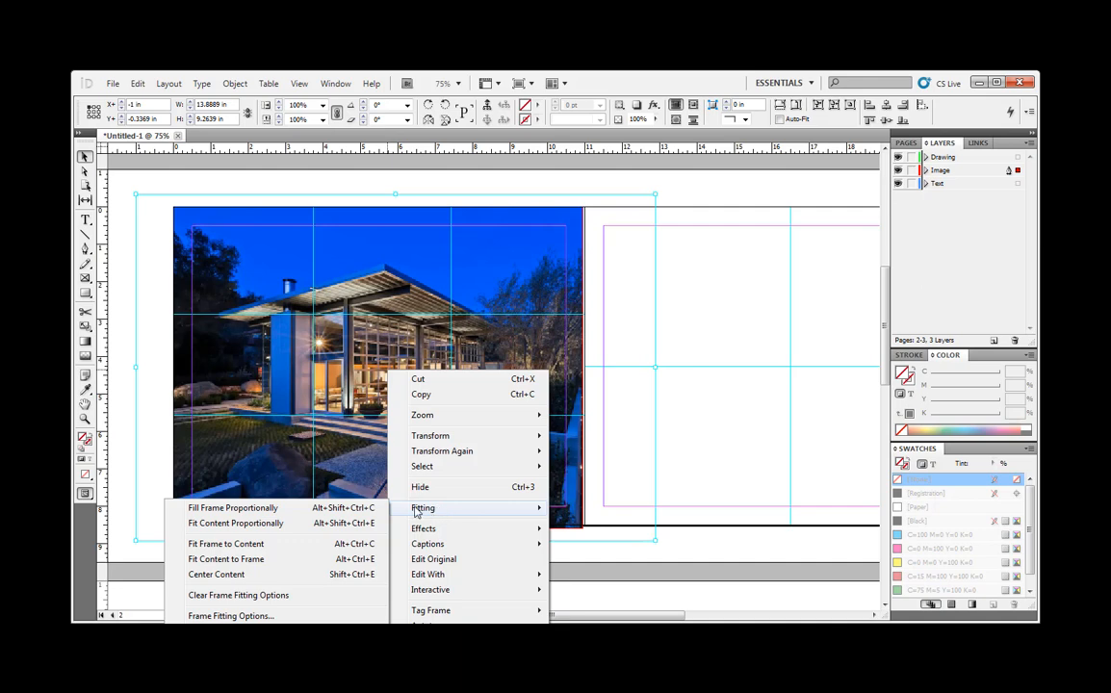
{"action": "left_click", "coordinate": [247, 525]}
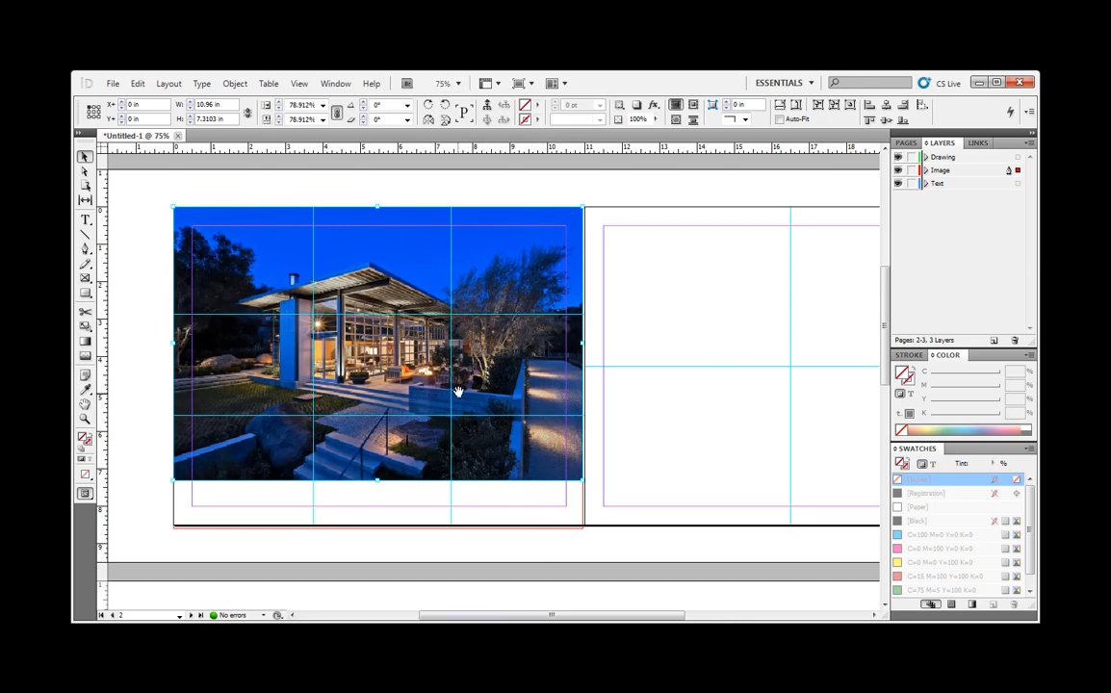
- Scale page 2's photo to cover its whole frame with Fill Frame Proportionally
{"action": "right_click", "coordinate": [490, 374]}
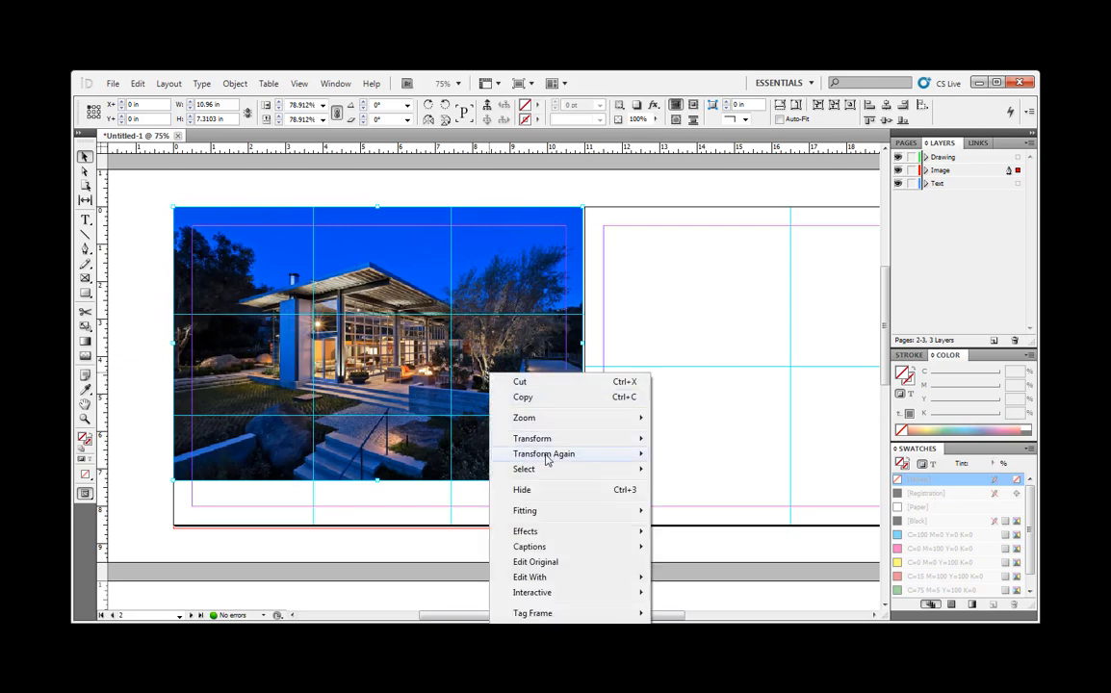
{"action": "mouse_move", "coordinate": [506, 511]}
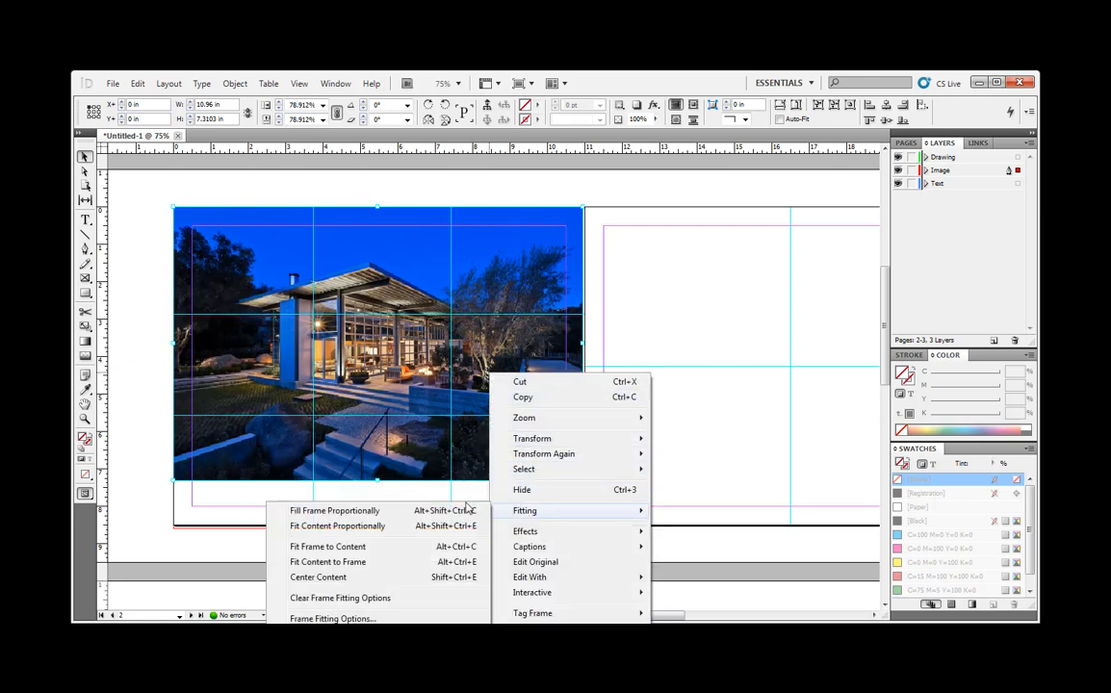
{"action": "left_click", "coordinate": [337, 511]}
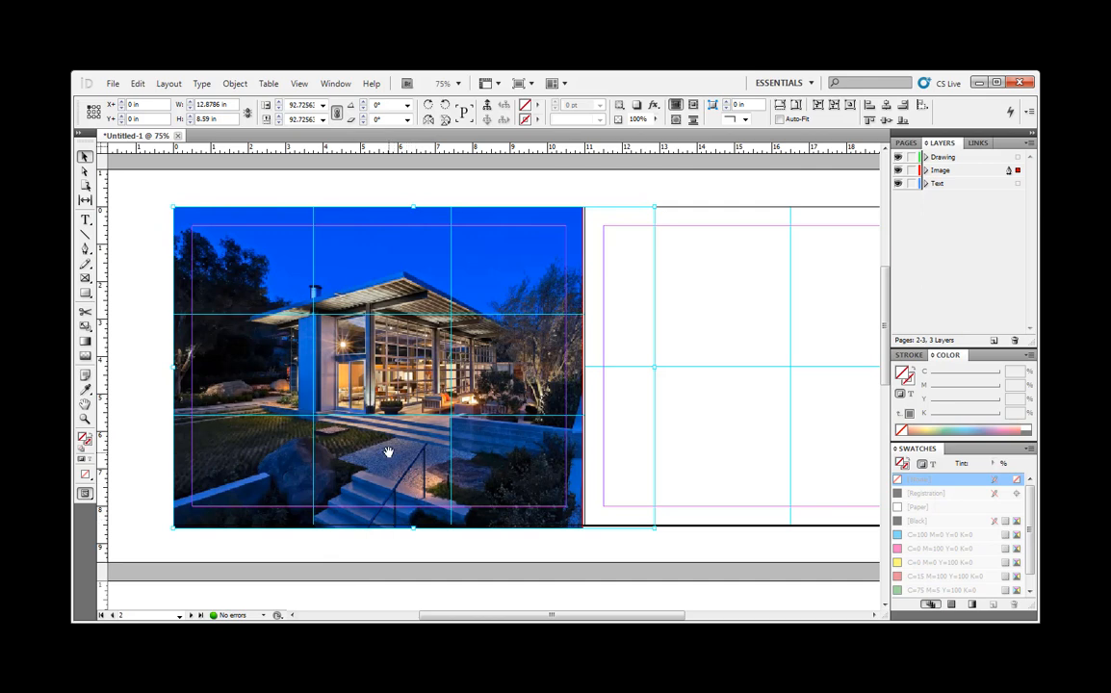
- Select page 2's photo frame, stretch the photo to its exact dimensions with Fit Content to Frame, and deselect it
{"action": "right_click", "coordinate": [399, 373]}
{"action": "double_click", "coordinate": [399, 373]}
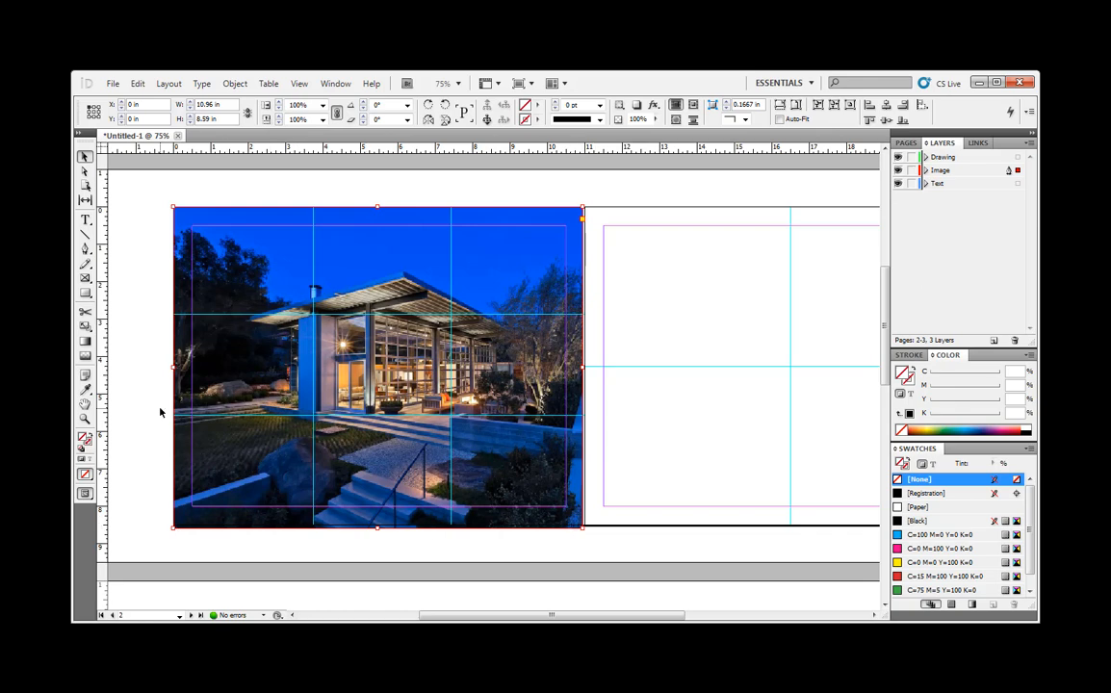
{"action": "right_click", "coordinate": [386, 382]}
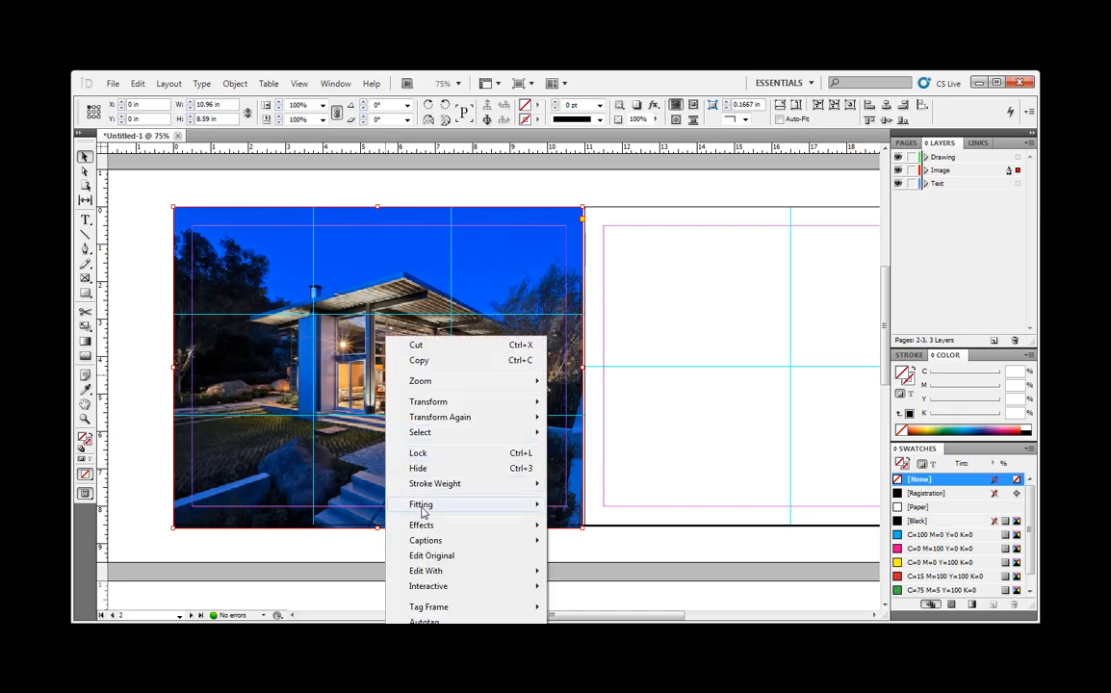
{"action": "mouse_move", "coordinate": [400, 502]}
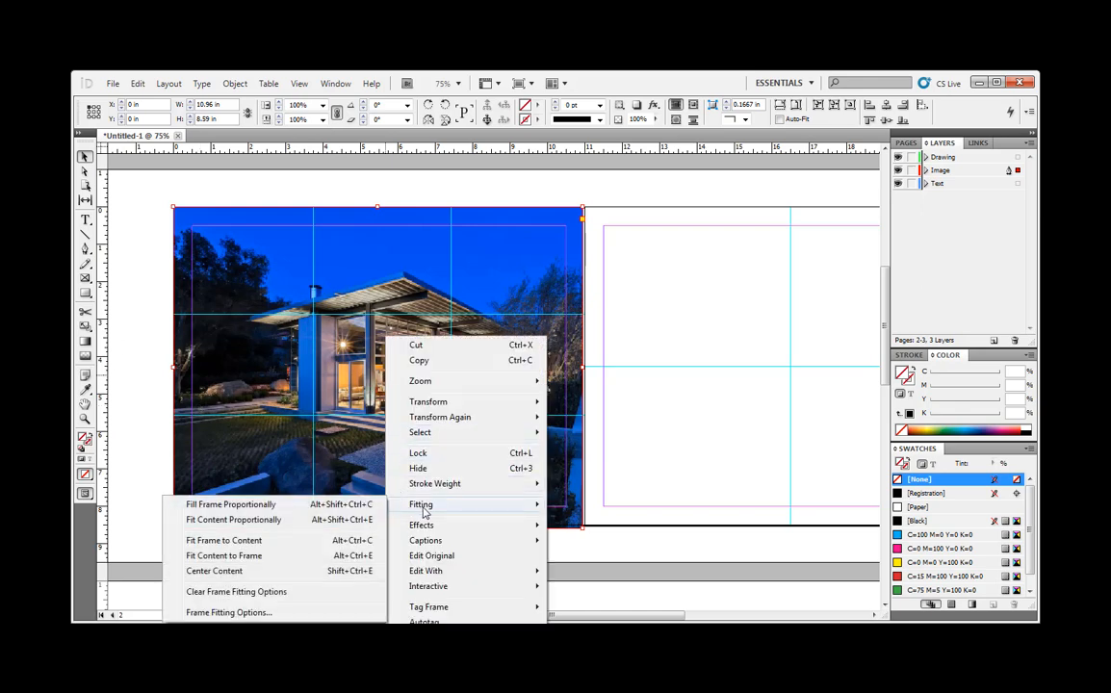
{"action": "left_click", "coordinate": [273, 556]}
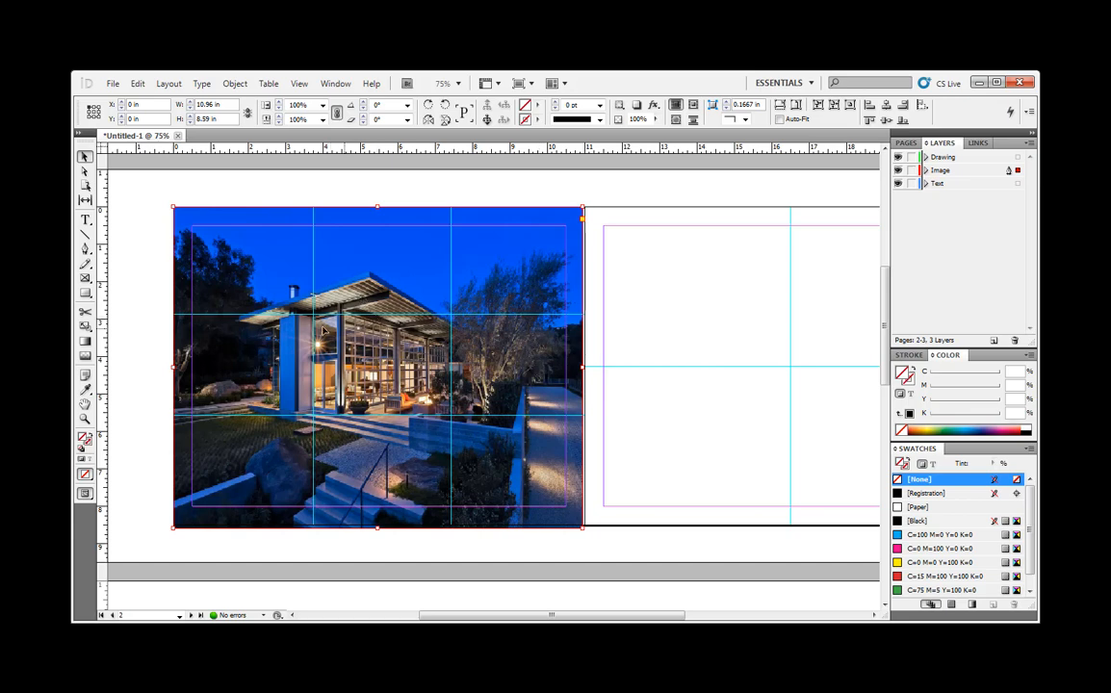
{"action": "mouse_move", "coordinate": [390, 373]}
{"action": "left_mouse_down"}
{"action": "mouse_move", "coordinate": [429, 358]}
{"action": "mouse_move", "coordinate": [390, 372]}
{"action": "left_mouse_up"}
{"action": "left_click", "coordinate": [708, 317]}
- Crop the photo frame on page 4 from its lower-right corner to about 5.54 × 3.63 in
{"action": "scroll", "coordinate": [708, 320], "scroll_direction": "down", "scroll_amount": 10}
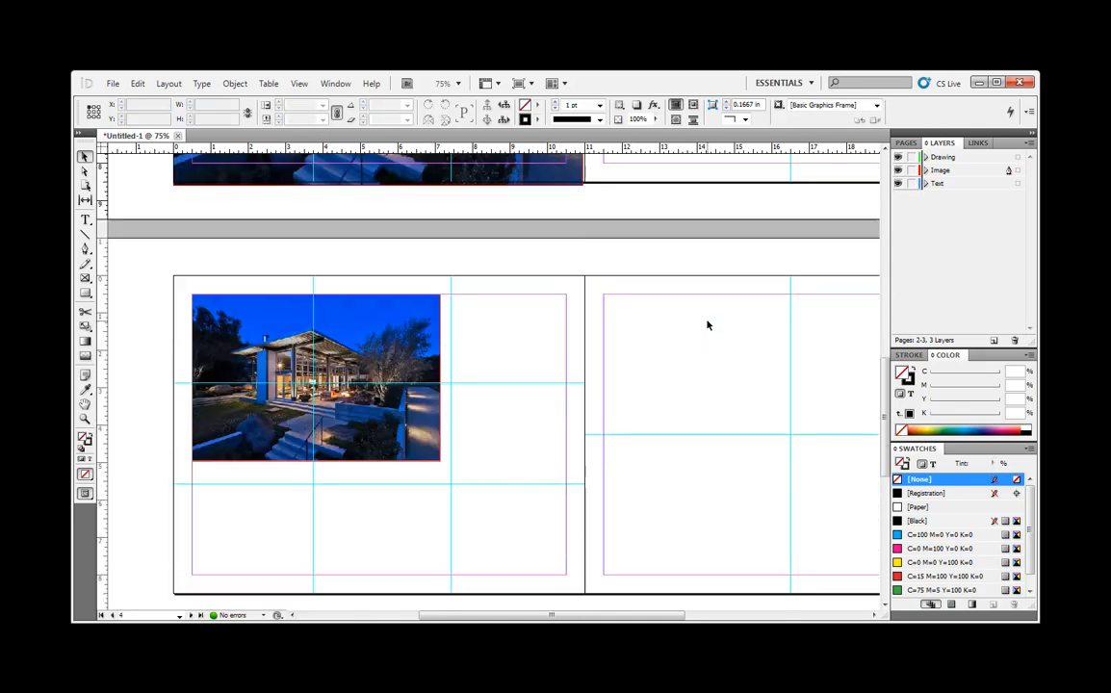
{"action": "left_click", "coordinate": [382, 271]}
{"action": "scroll", "coordinate": [385, 288], "scroll_direction": "up", "scroll_amount": 3}
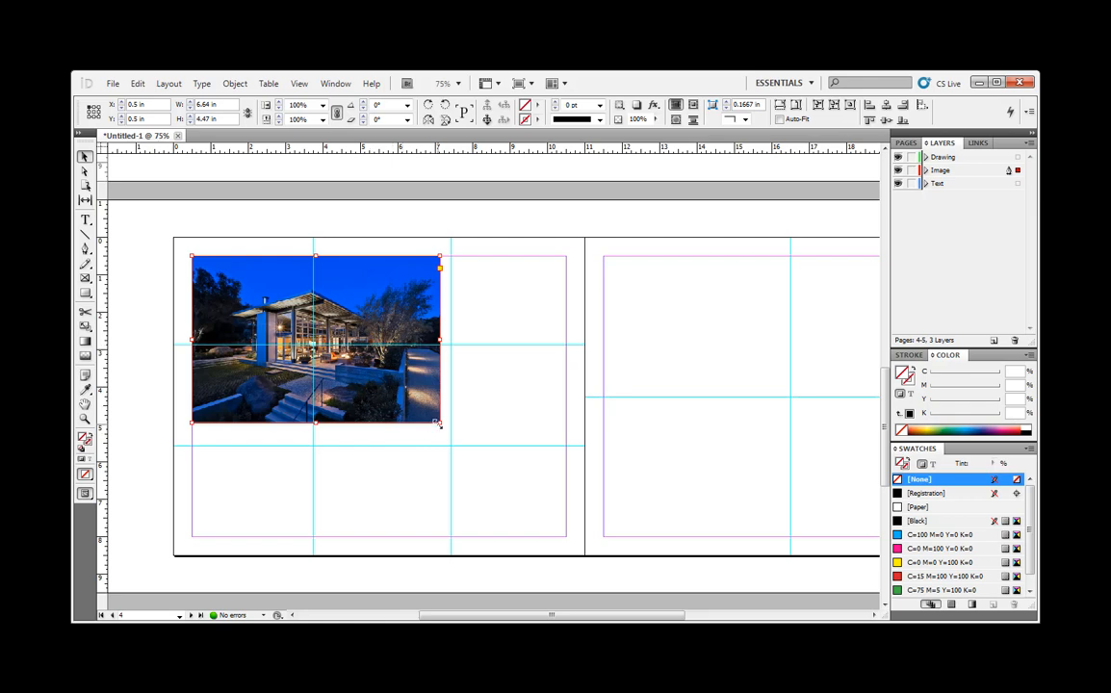
{"action": "left_click_drag", "start_coordinate": [438, 424], "coordinate": [399, 391]}
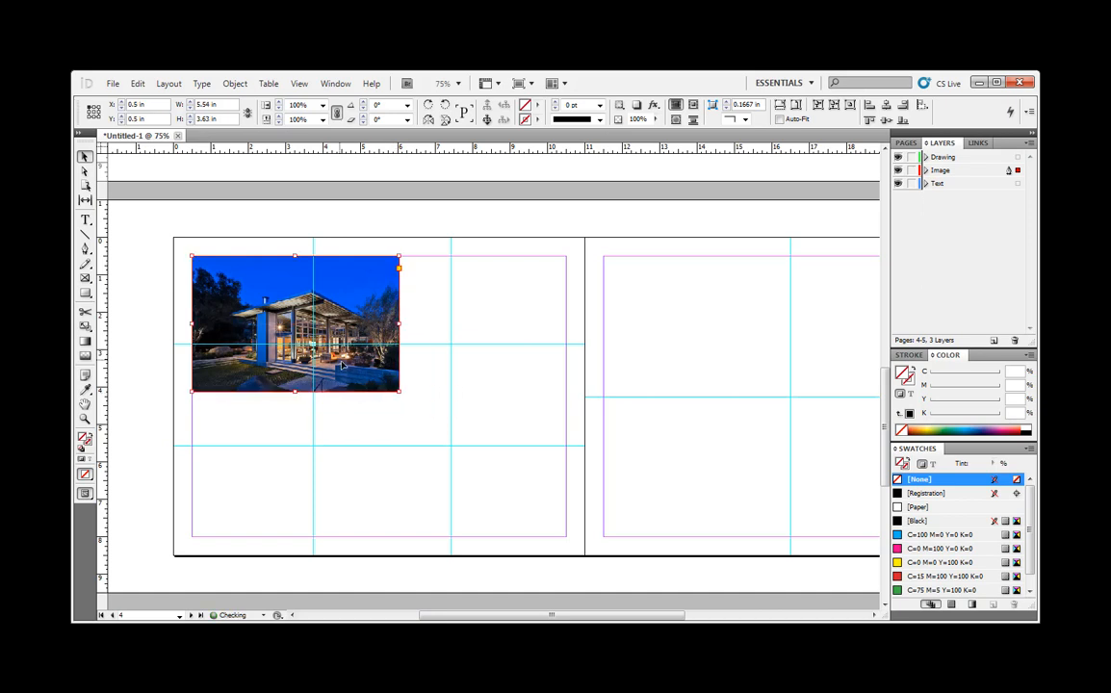
- Reposition the photo inside page 4's cropped frame to an offset of X -0.5 in, Y -0.25 in, and deselect it
{"action": "double_click", "coordinate": [337, 316]}
{"action": "right_click", "coordinate": [337, 315]}
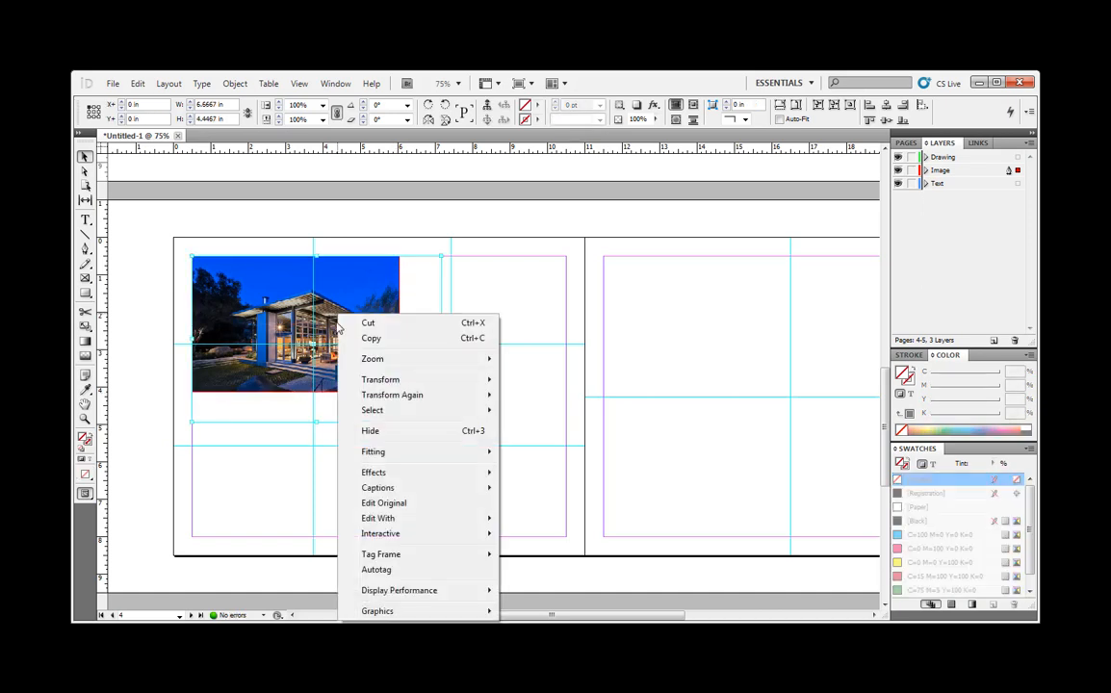
{"action": "left_click", "coordinate": [333, 306]}
{"action": "mouse_move", "coordinate": [333, 306]}
{"action": "left_mouse_down"}
{"action": "mouse_move", "coordinate": [291, 302]}
{"action": "mouse_move", "coordinate": [316, 313]}
{"action": "left_mouse_up"}
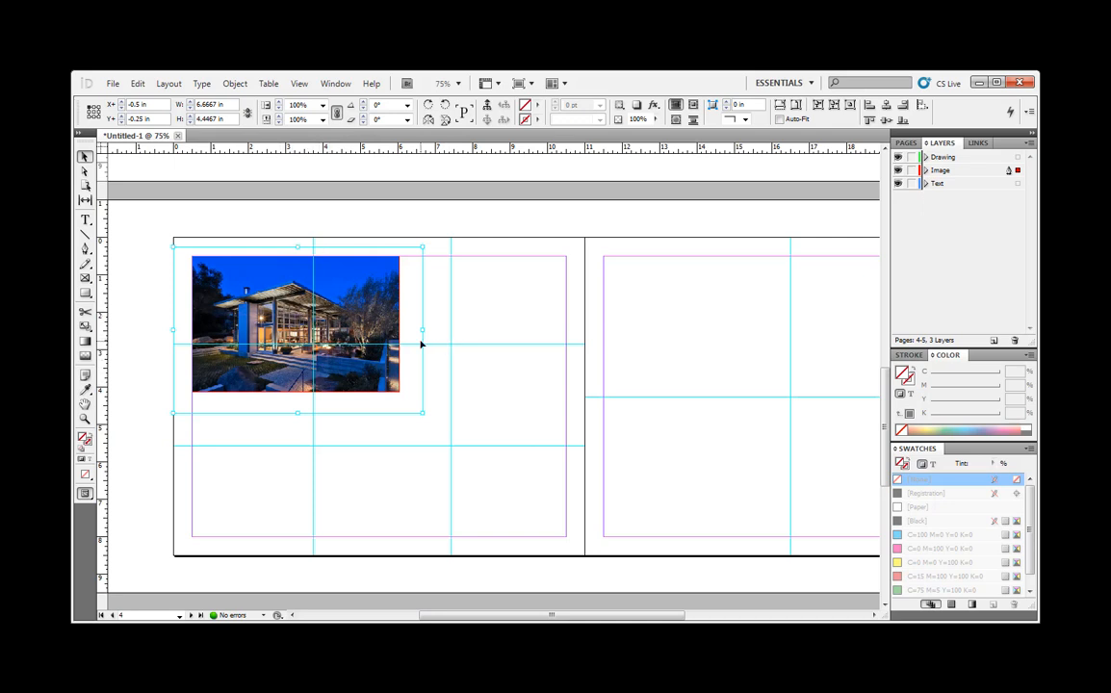
{"action": "left_click", "coordinate": [716, 342]}
- Review the photo placement and cropping across the portfolio's spreads, comparing pages 2, 4 and 6
{"action": "scroll", "coordinate": [715, 341], "scroll_direction": "down", "scroll_amount": 5}
{"action": "scroll", "coordinate": [716, 342], "scroll_direction": "down", "scroll_amount": 4}
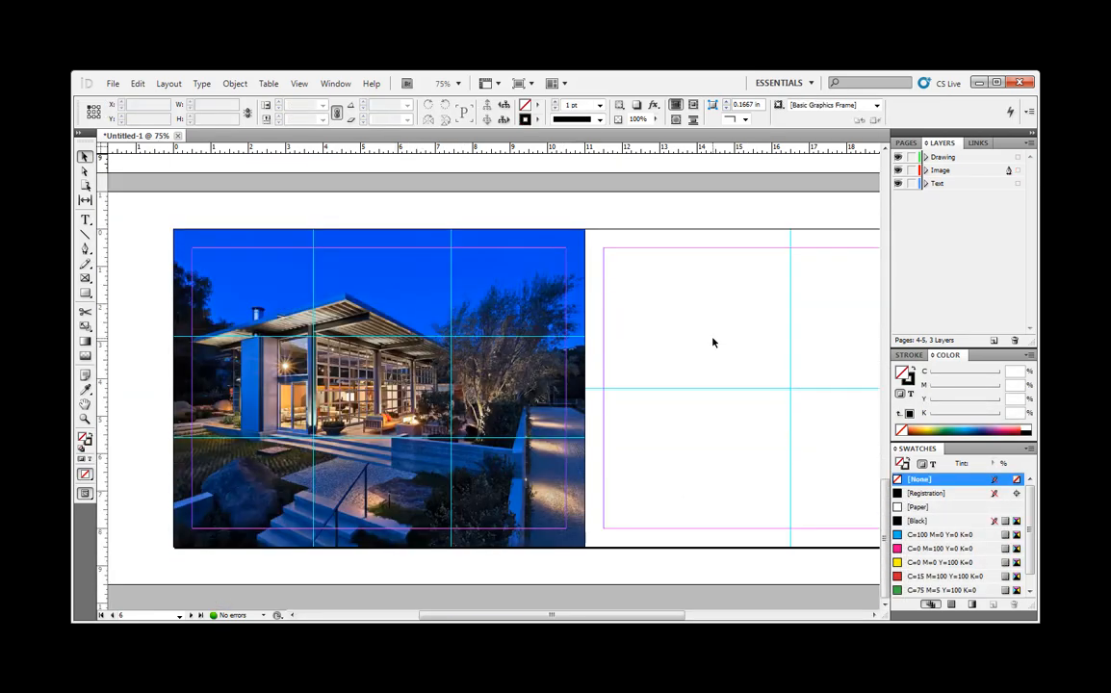
{"action": "scroll", "coordinate": [712, 337], "scroll_direction": "down", "scroll_amount": 8}
{"action": "scroll", "coordinate": [664, 294], "scroll_direction": "up", "scroll_amount": 5}
{"action": "scroll", "coordinate": [471, 296], "scroll_direction": "up", "scroll_amount": 4}
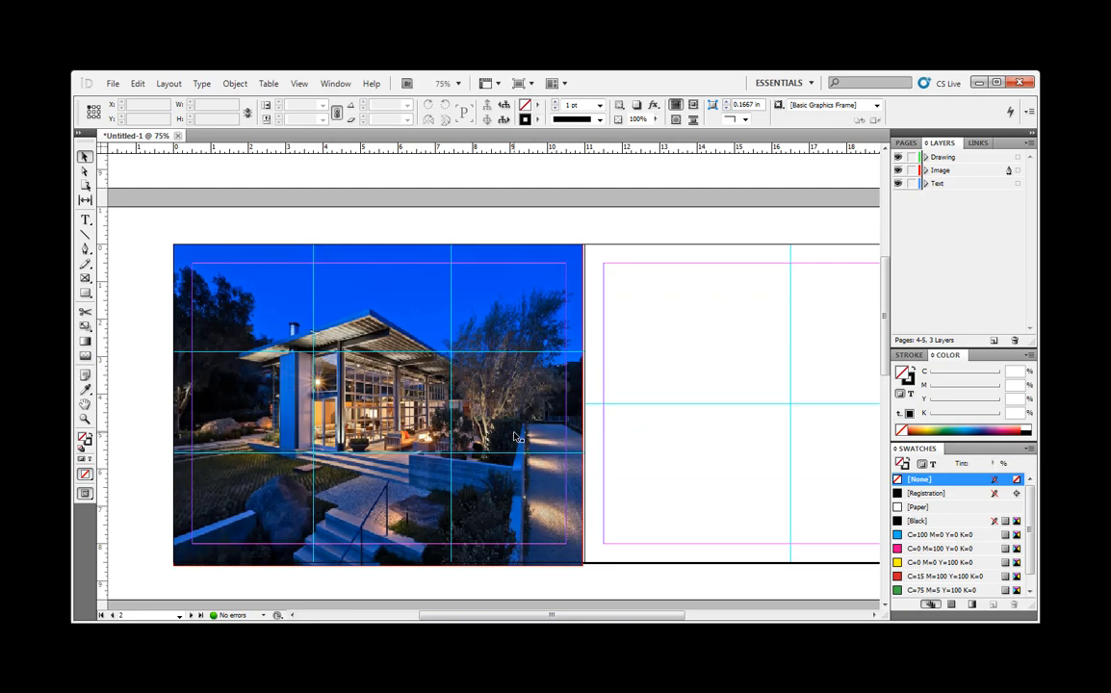
{"action": "scroll", "coordinate": [531, 437], "scroll_direction": "up", "scroll_amount": 6}
{"action": "scroll", "coordinate": [536, 435], "scroll_direction": "up", "scroll_amount": 1}
{"action": "scroll", "coordinate": [528, 436], "scroll_direction": "down", "scroll_amount": 2}
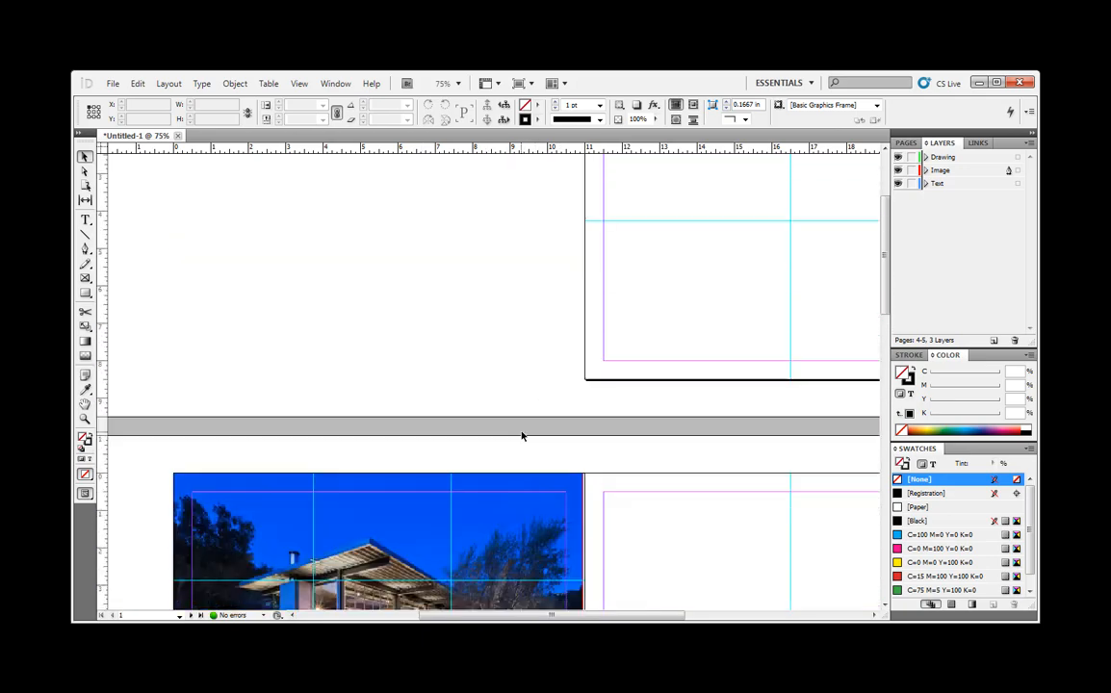
{"action": "scroll", "coordinate": [307, 583], "scroll_direction": "down", "scroll_amount": 18}
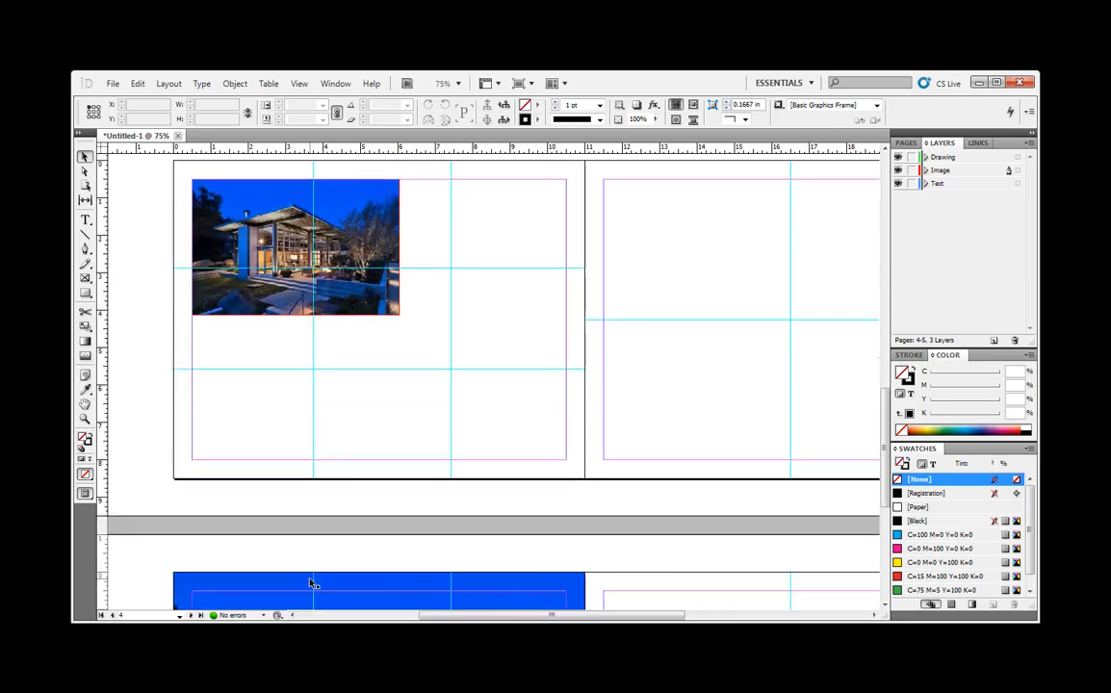